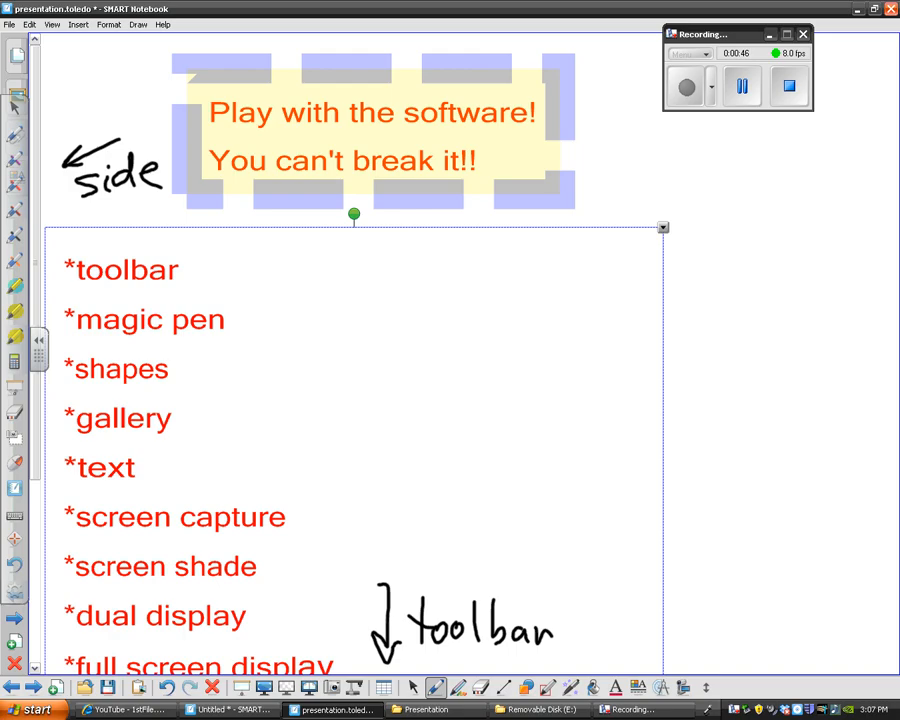
# Step: Capture the lower toolbar strip as an image on a page, and reposition and resize it across the upper part
pyautogui.click(413, 687)
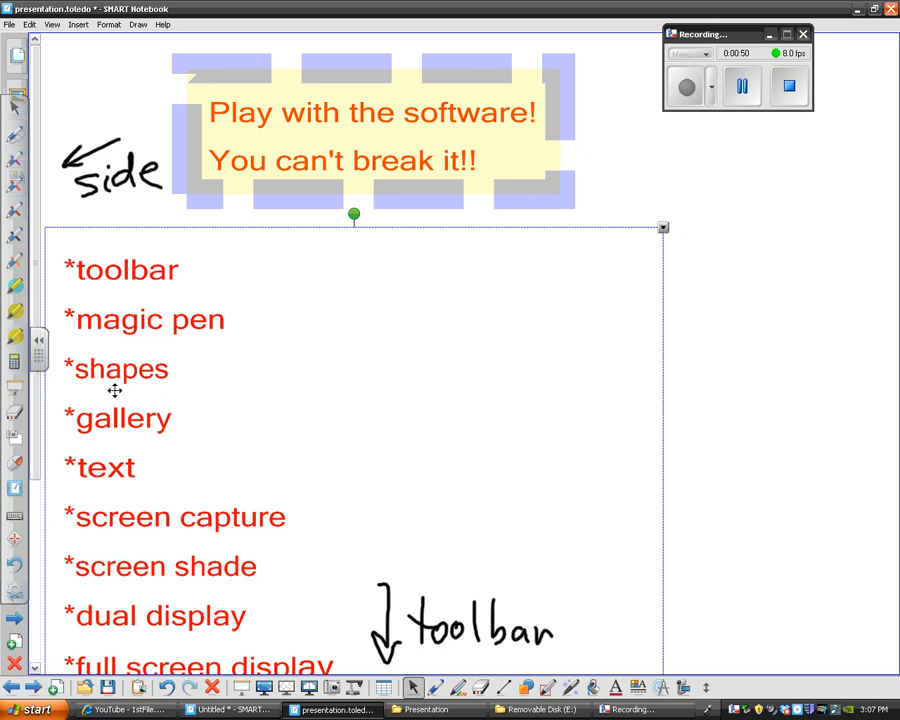
pyautogui.click(14, 441)
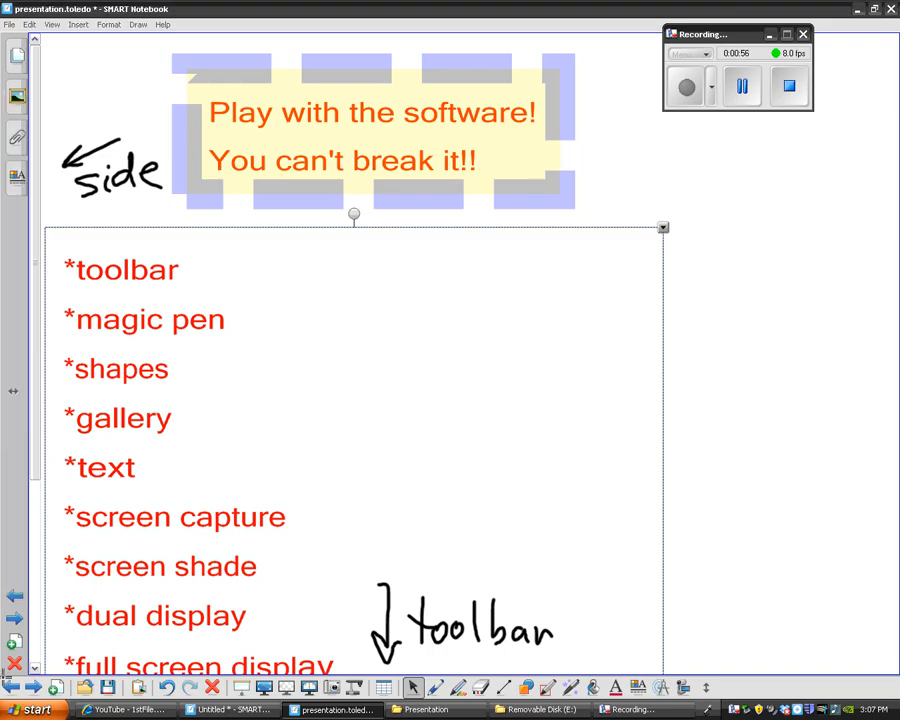
pyautogui.moveTo(3, 672); pyautogui.dragTo(722, 698)
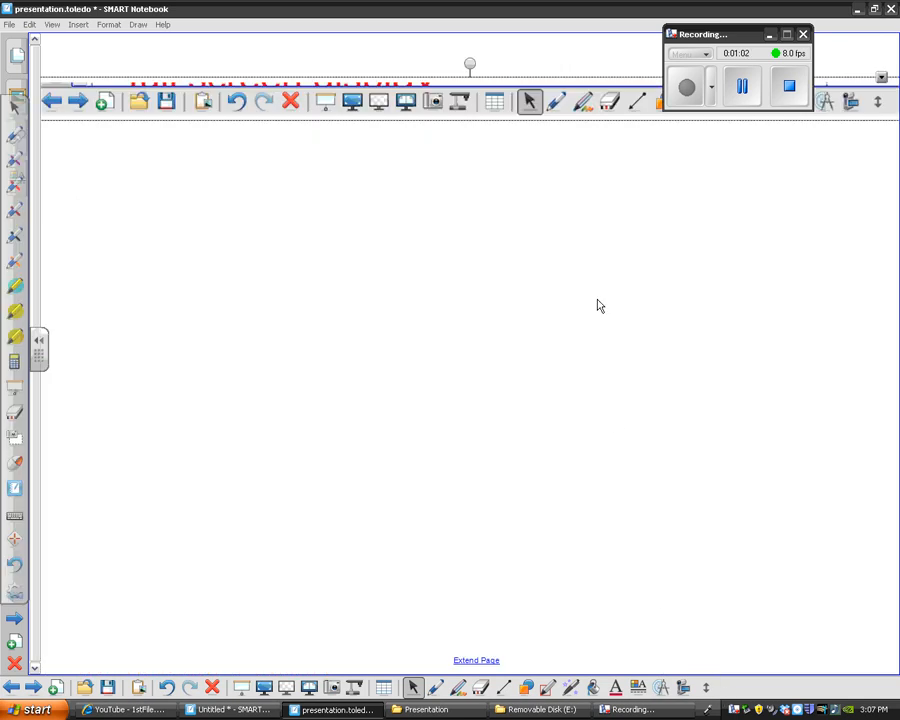
pyautogui.moveTo(500, 104); pyautogui.dragTo(438, 181)
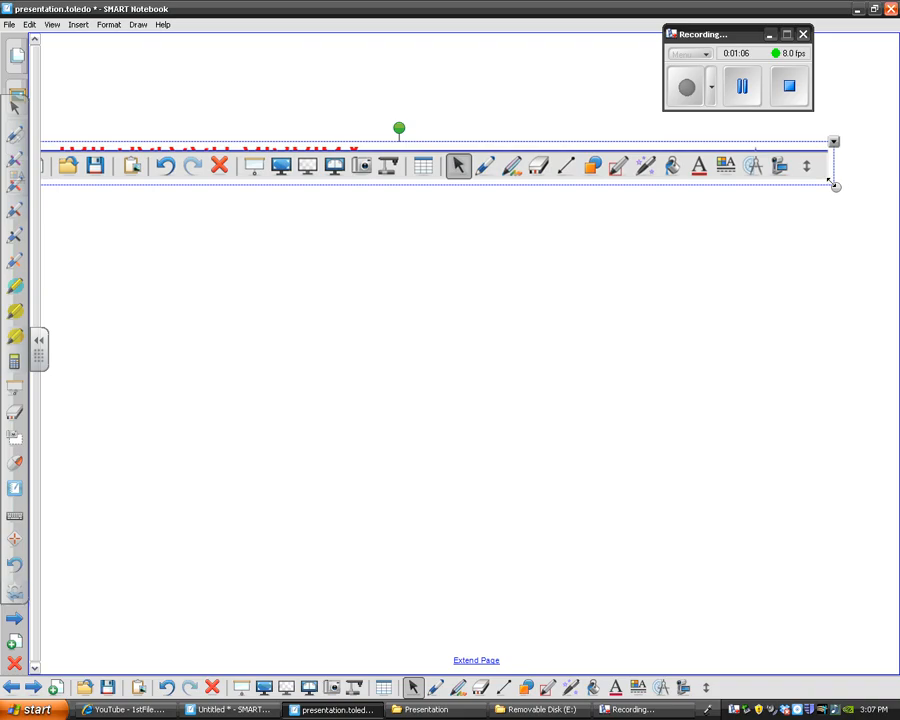
pyautogui.moveTo(835, 186); pyautogui.dragTo(808, 178)
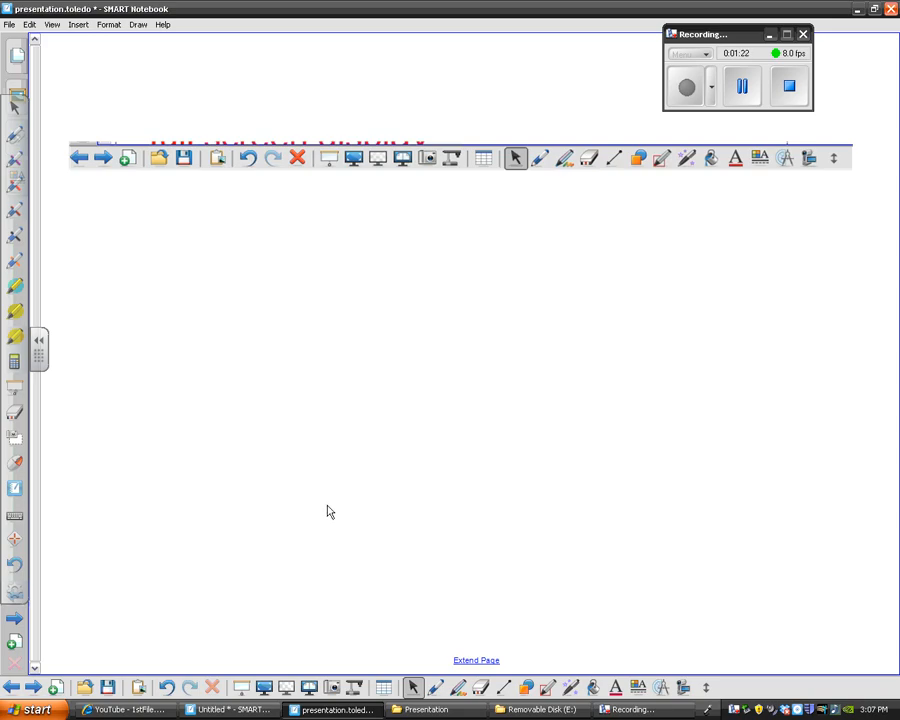
# Step: Draw two blue arrows up to the previous and next page icons in the toolbar image and write "page" beneath
pyautogui.press('p')
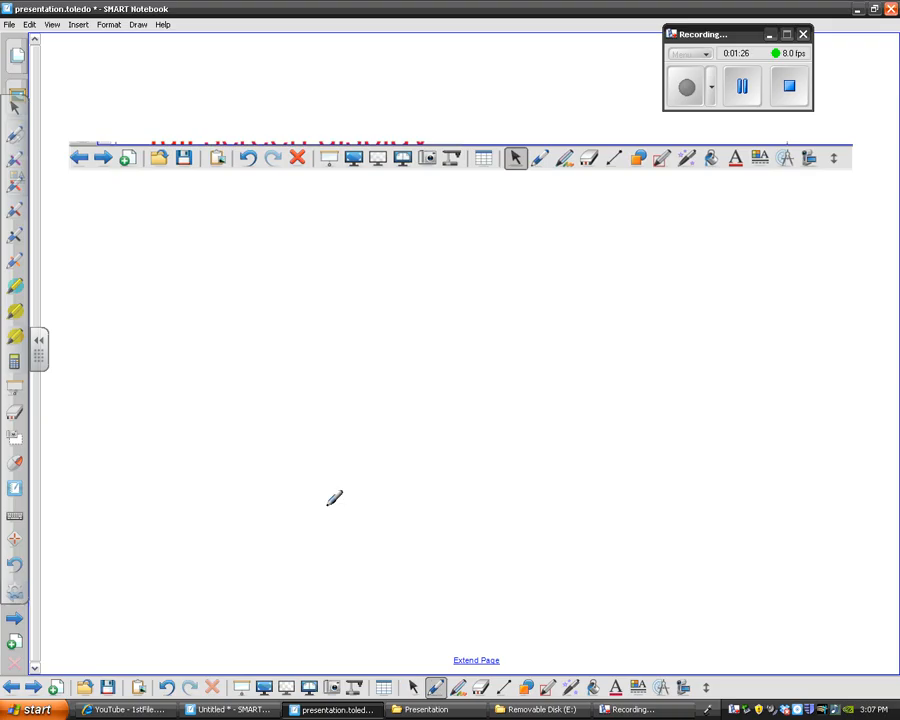
pyautogui.moveTo(82, 172); pyautogui.dragTo(82, 207)
pyautogui.moveTo(99, 169); pyautogui.dragTo(105, 207)
pyautogui.moveTo(75, 186)
pyautogui.mouseDown()
pyautogui.moveTo(84, 171)
pyautogui.moveTo(92, 185)
pyautogui.mouseUp()
pyautogui.moveTo(94, 181)
pyautogui.mouseDown()
pyautogui.moveTo(102, 170)
pyautogui.moveTo(111, 182)
pyautogui.moveTo(83, 248)
pyautogui.moveTo(84, 232)
pyautogui.moveTo(104, 234)
pyautogui.mouseUp()
pyautogui.moveTo(117, 220)
pyautogui.mouseDown()
pyautogui.moveTo(106, 238)
pyautogui.moveTo(129, 218)
pyautogui.mouseUp()
# Step: Draw a blue arrow to the add page icon in the toolbar image and write "new page" above it
pyautogui.moveTo(156, 97); pyautogui.dragTo(135, 135)
pyautogui.moveTo(136, 118); pyautogui.dragTo(150, 131)
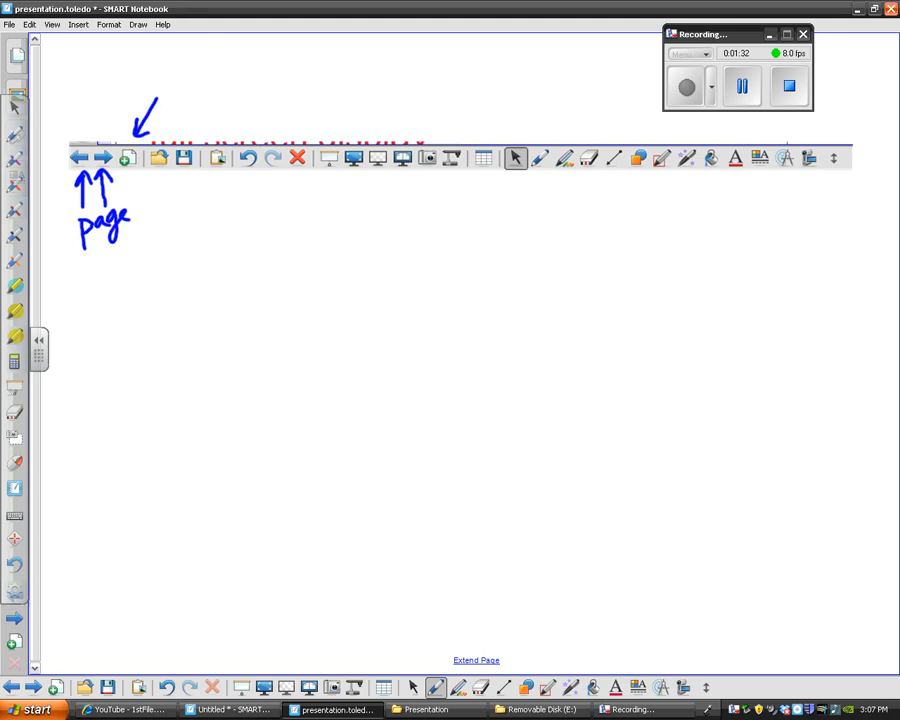
pyautogui.moveTo(169, 76)
pyautogui.mouseDown()
pyautogui.moveTo(171, 94)
pyautogui.moveTo(246, 66)
pyautogui.mouseUp()
pyautogui.moveTo(237, 68)
pyautogui.mouseDown()
pyautogui.moveTo(240, 92)
pyautogui.moveTo(258, 74)
pyautogui.moveTo(278, 92)
pyautogui.moveTo(306, 64)
pyautogui.mouseUp()
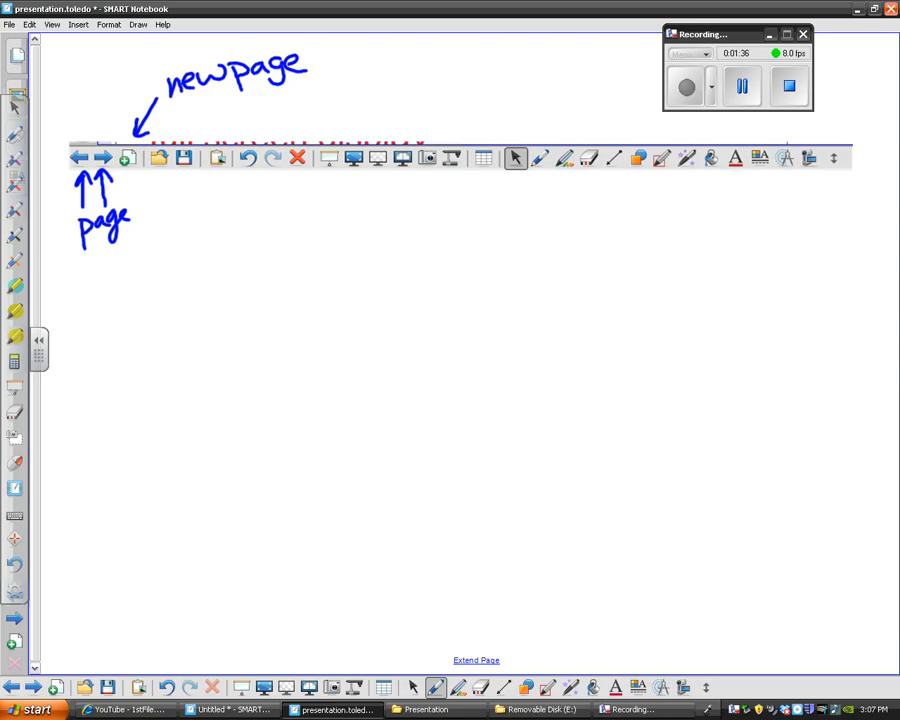
pyautogui.click(413, 687)
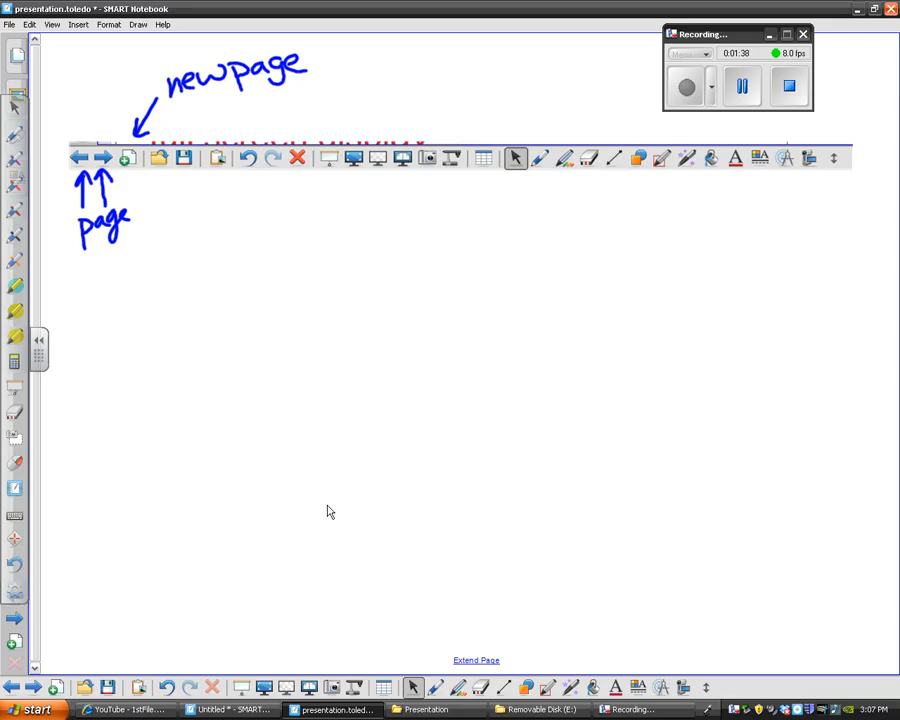
# Step: Draw red arrows up to the open, save and paste icons and write "paste" below the paste arrow
pyautogui.press('p')
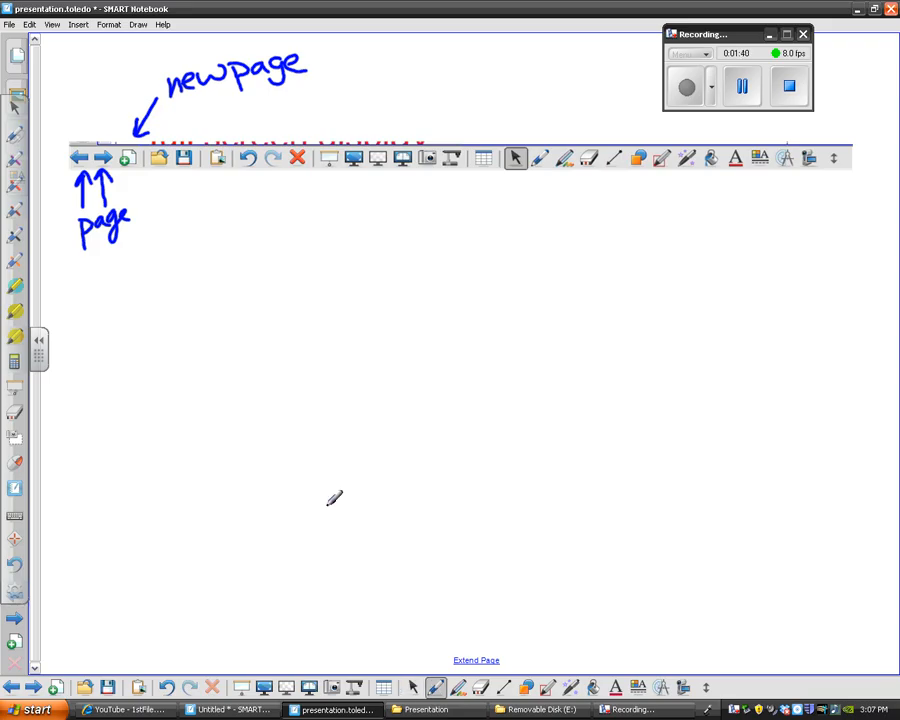
pyautogui.moveTo(158, 204)
pyautogui.mouseDown()
pyautogui.moveTo(158, 176)
pyautogui.moveTo(166, 186)
pyautogui.moveTo(183, 176)
pyautogui.moveTo(190, 187)
pyautogui.moveTo(217, 177)
pyautogui.moveTo(224, 188)
pyautogui.mouseUp()
pyautogui.moveTo(206, 249)
pyautogui.mouseDown()
pyautogui.moveTo(209, 236)
pyautogui.moveTo(244, 246)
pyautogui.mouseUp()
pyautogui.moveTo(238, 233)
pyautogui.mouseDown()
pyautogui.moveTo(258, 232)
pyautogui.moveTo(270, 245)
pyautogui.mouseUp()
# Step: Label the undo icon in red with a vertical divider after the delete icon, and write "Screen shade" in green beside it
pyautogui.moveTo(279, 113)
pyautogui.mouseDown()
pyautogui.moveTo(251, 144)
pyautogui.moveTo(264, 144)
pyautogui.moveTo(299, 108)
pyautogui.moveTo(316, 115)
pyautogui.moveTo(334, 86)
pyautogui.moveTo(349, 96)
pyautogui.moveTo(314, 200)
pyautogui.moveTo(313, 236)
pyautogui.mouseUp()
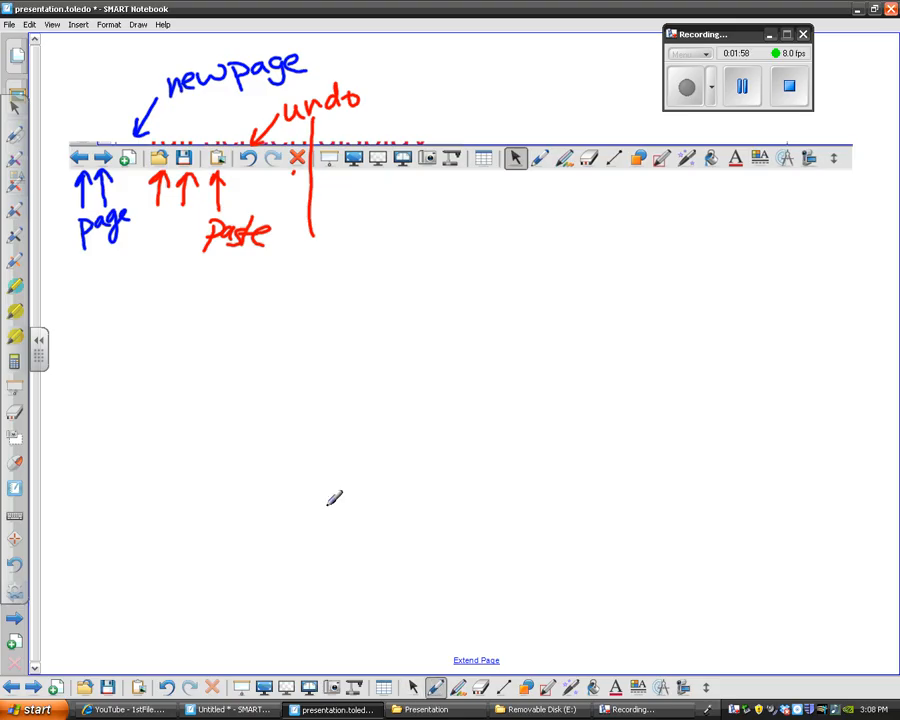
pyautogui.moveTo(335, 183)
pyautogui.mouseDown()
pyautogui.moveTo(322, 204)
pyautogui.moveTo(384, 212)
pyautogui.moveTo(392, 230)
pyautogui.moveTo(344, 242)
pyautogui.moveTo(416, 266)
pyautogui.mouseUp()
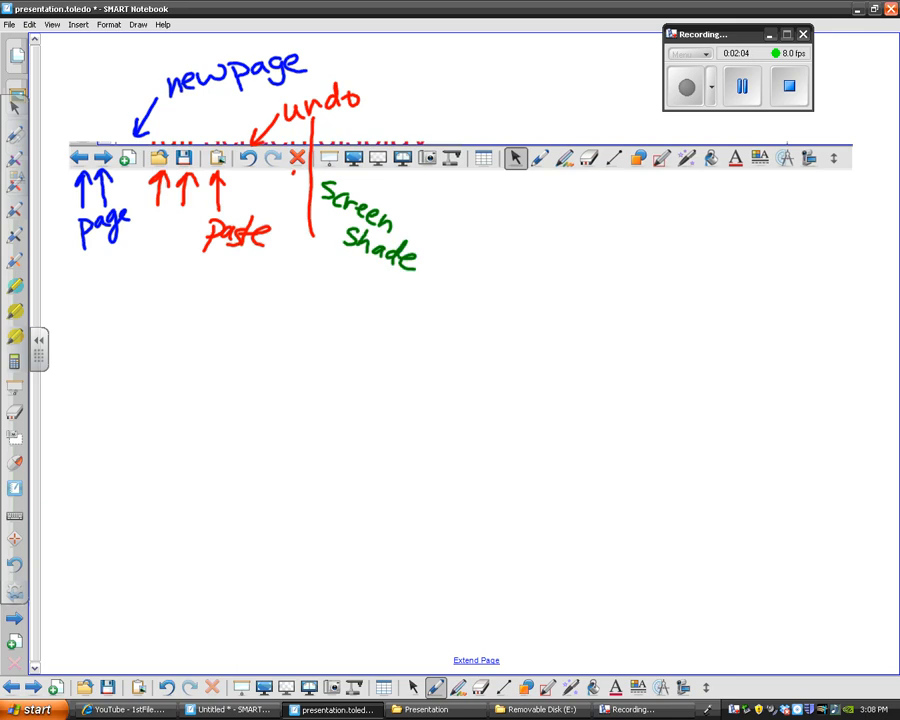
# Step: Cover the page with the screen shade, pull it down to uncover the toolbar image, and remove the shade
pyautogui.click(413, 688)
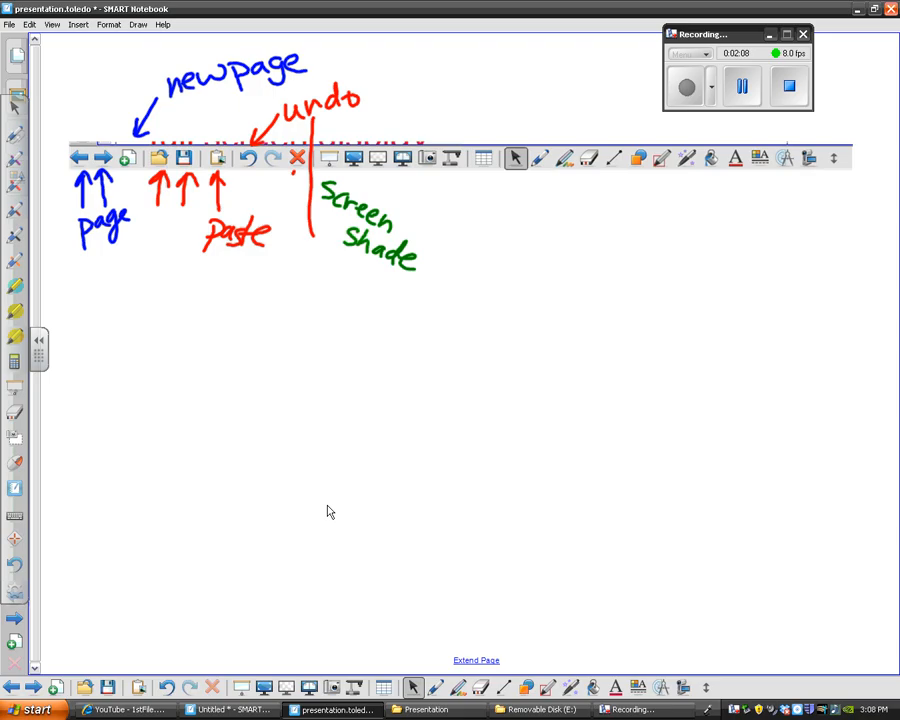
pyautogui.click(241, 689)
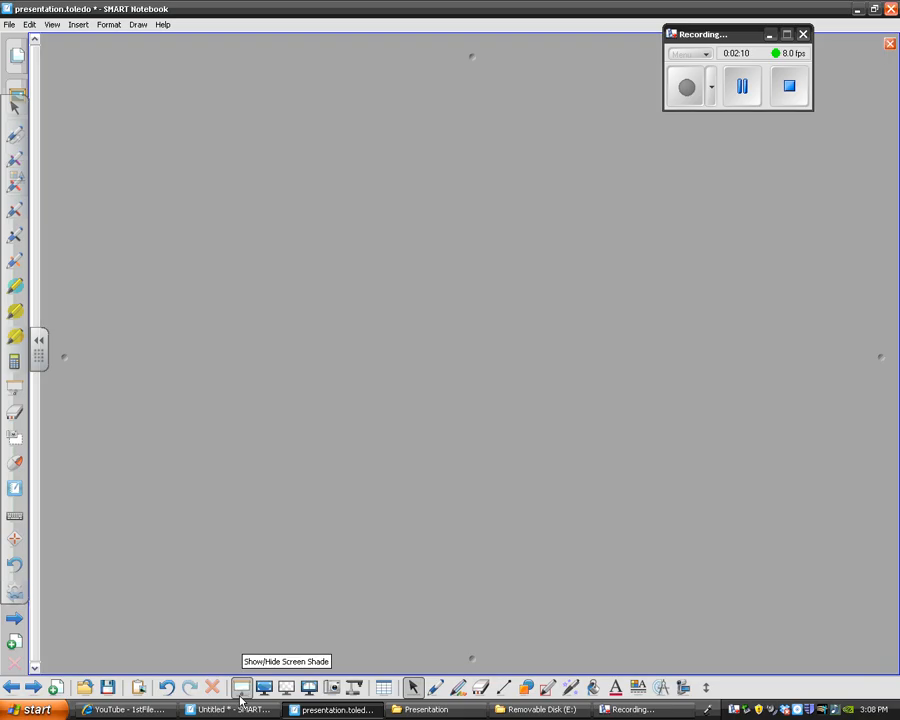
pyautogui.moveTo(200, 235)
pyautogui.mouseDown()
pyautogui.moveTo(178, 464)
pyautogui.moveTo(190, 382)
pyautogui.moveTo(135, 474)
pyautogui.moveTo(293, 486)
pyautogui.moveTo(45, 490)
pyautogui.mouseUp()
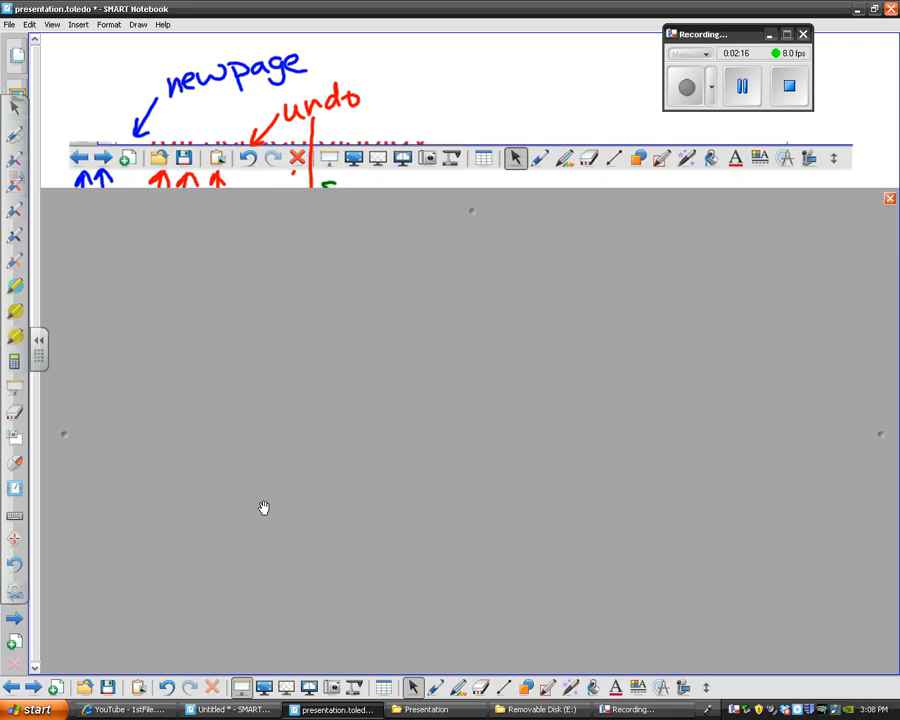
pyautogui.click(889, 199)
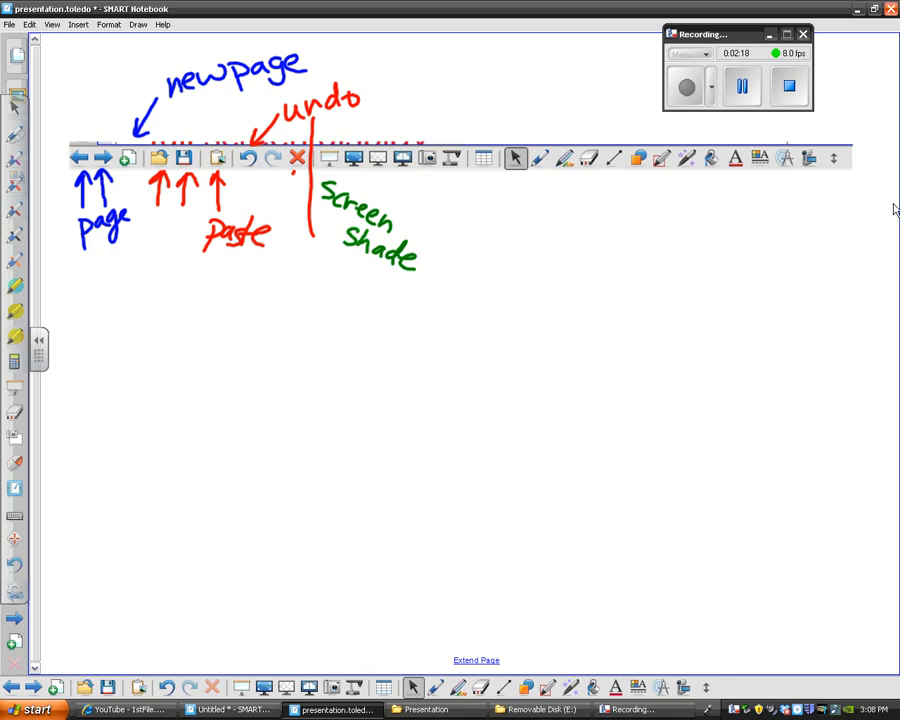
# Step: Draw a red arrow from the full screen icon in the toolbar image and write "full screen" next to it
pyautogui.press('p')
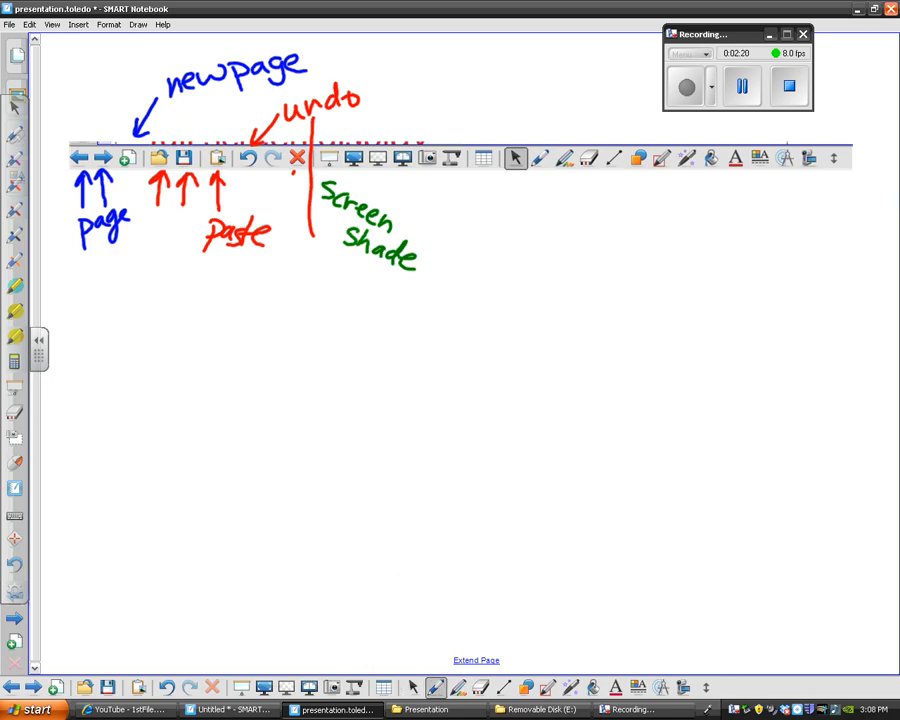
pyautogui.moveTo(360, 143); pyautogui.dragTo(382, 126)
pyautogui.moveTo(366, 127)
pyautogui.mouseDown()
pyautogui.moveTo(384, 136)
pyautogui.moveTo(377, 141)
pyautogui.mouseUp()
pyautogui.moveTo(411, 103)
pyautogui.mouseDown()
pyautogui.moveTo(399, 129)
pyautogui.moveTo(413, 121)
pyautogui.mouseUp()
pyautogui.moveTo(414, 117); pyautogui.dragTo(434, 126)
pyautogui.moveTo(435, 99)
pyautogui.mouseDown()
pyautogui.moveTo(442, 125)
pyautogui.moveTo(458, 121)
pyautogui.mouseUp()
pyautogui.moveTo(480, 106)
pyautogui.mouseDown()
pyautogui.moveTo(472, 118)
pyautogui.moveTo(514, 100)
pyautogui.mouseUp()
pyautogui.moveTo(518, 96); pyautogui.dragTo(564, 96)
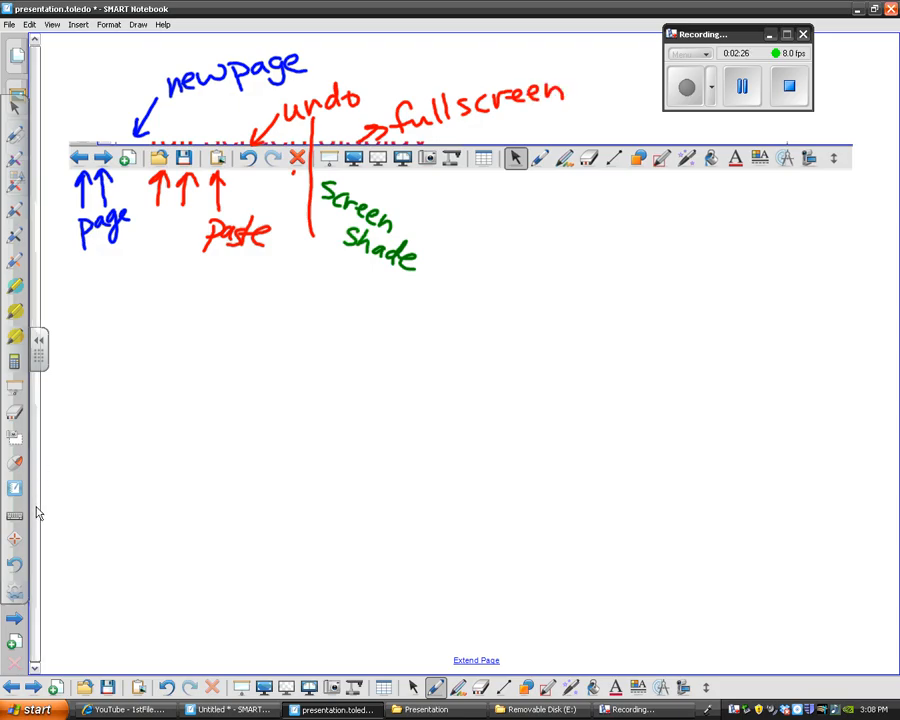
# Step: Extend the page and write "writing" in red below the toolbar annotations
pyautogui.click(476, 660)
pyautogui.moveTo(236, 380); pyautogui.dragTo(283, 378)
pyautogui.moveTo(288, 386)
pyautogui.mouseDown()
pyautogui.moveTo(288, 412)
pyautogui.moveTo(307, 384)
pyautogui.mouseUp()
pyautogui.moveTo(320, 384); pyautogui.dragTo(320, 404)
pyautogui.click(320, 366)
pyautogui.moveTo(346, 353); pyautogui.dragTo(348, 404)
pyautogui.moveTo(328, 378)
pyautogui.mouseDown()
pyautogui.moveTo(364, 376)
pyautogui.moveTo(360, 399)
pyautogui.mouseUp()
pyautogui.click(364, 363)
pyautogui.moveTo(376, 371); pyautogui.dragTo(402, 392)
pyautogui.moveTo(427, 368); pyautogui.dragTo(420, 409)
# Step: Extend the page again and write "problems" in red, with a wavy line and small star below and a long upward arrow beside it
pyautogui.click(476, 660)
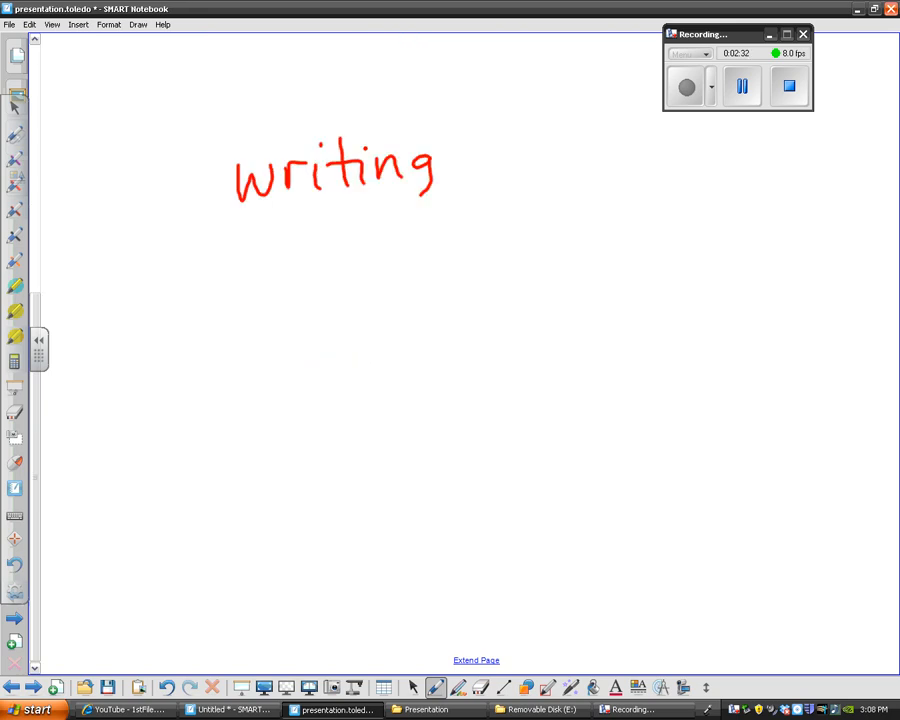
pyautogui.moveTo(233, 396)
pyautogui.mouseDown()
pyautogui.moveTo(233, 444)
pyautogui.moveTo(308, 382)
pyautogui.moveTo(358, 410)
pyautogui.moveTo(400, 398)
pyautogui.moveTo(425, 410)
pyautogui.mouseUp()
pyautogui.moveTo(440, 393)
pyautogui.mouseDown()
pyautogui.moveTo(448, 395)
pyautogui.moveTo(445, 415)
pyautogui.mouseUp()
pyautogui.moveTo(350, 440)
pyautogui.mouseDown()
pyautogui.moveTo(368, 452)
pyautogui.moveTo(348, 577)
pyautogui.mouseUp()
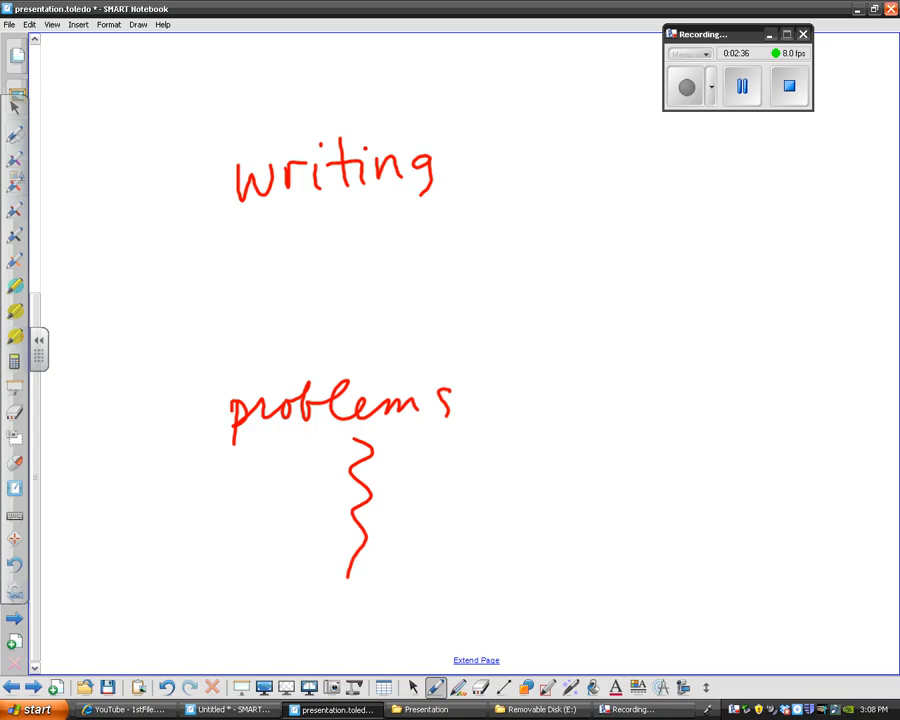
pyautogui.moveTo(143, 517)
pyautogui.mouseDown()
pyautogui.moveTo(136, 386)
pyautogui.moveTo(158, 116)
pyautogui.moveTo(174, 140)
pyautogui.mouseUp()
pyautogui.moveTo(414, 590); pyautogui.dragTo(433, 600)
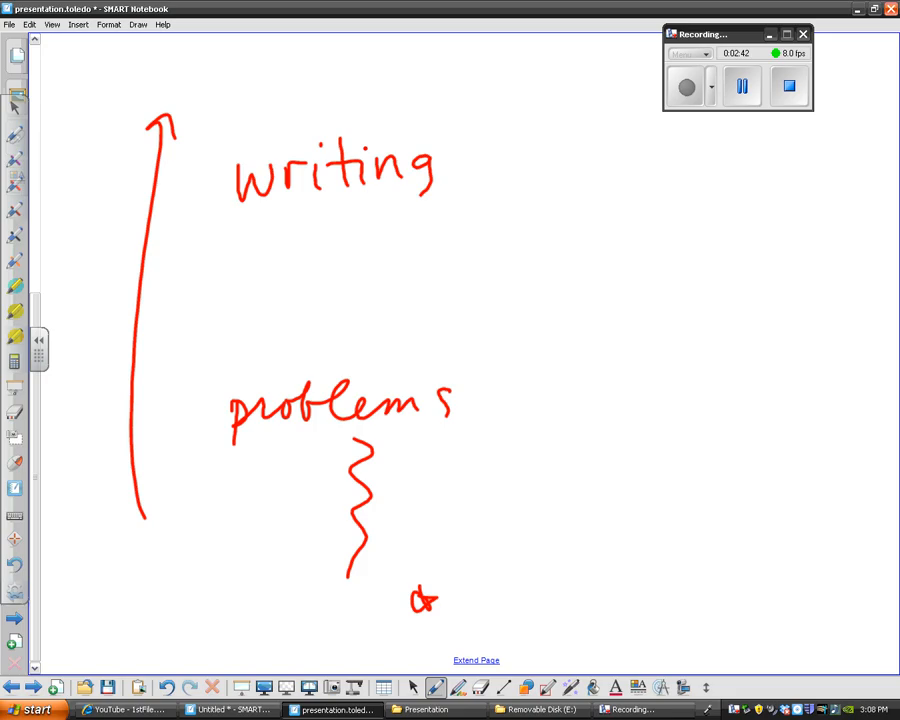
# Step: Add the word "write" in red beside "writing" while in full screen view, and return to the normal view
pyautogui.click(264, 687)
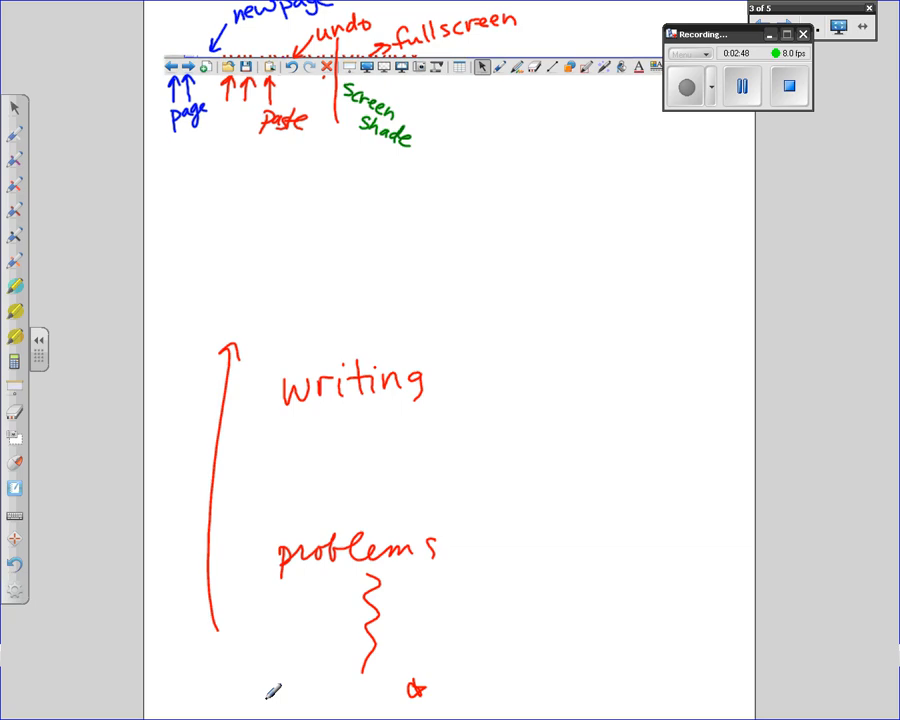
pyautogui.moveTo(513, 330)
pyautogui.mouseDown()
pyautogui.moveTo(607, 340)
pyautogui.moveTo(626, 353)
pyautogui.mouseUp()
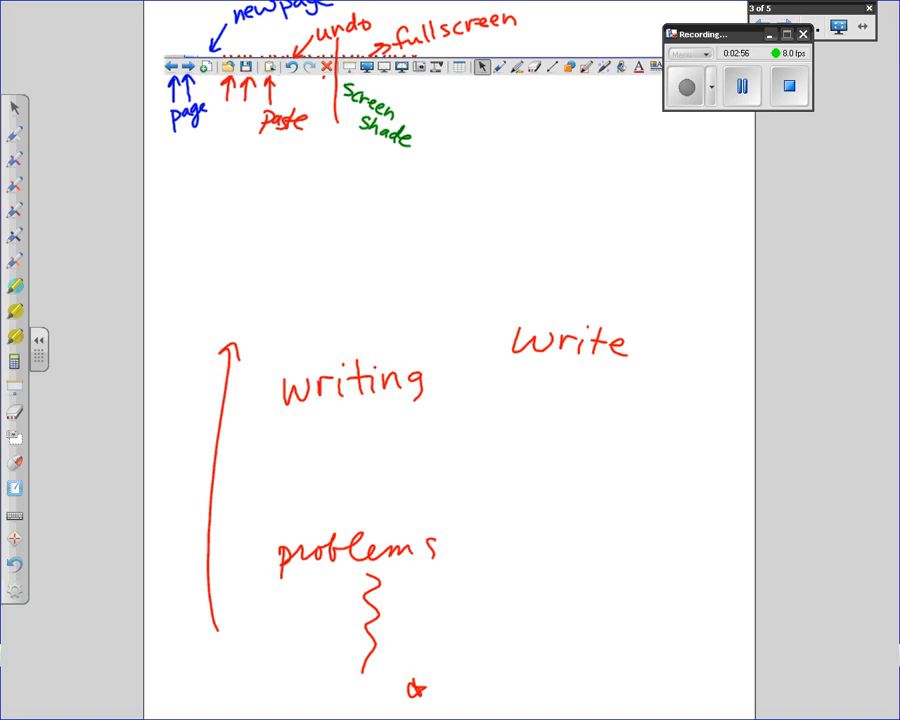
pyautogui.click(839, 27)
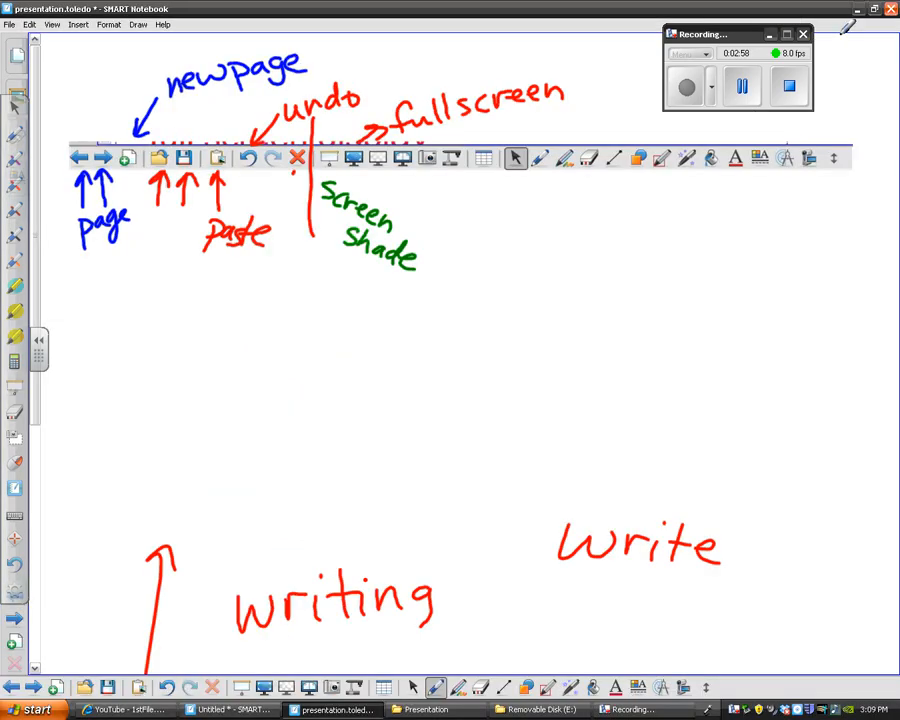
# Step: Minimize the recorder window and label the transparent background icon with a red arrow and the word "transparent"
pyautogui.click(770, 34)
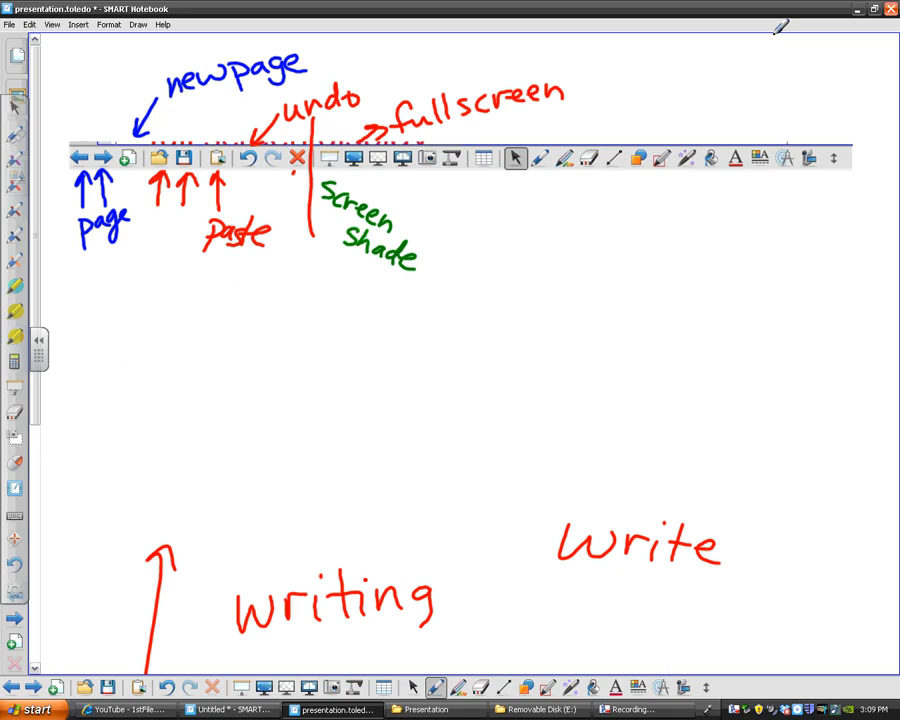
pyautogui.moveTo(378, 174); pyautogui.dragTo(410, 201)
pyautogui.moveTo(400, 187); pyautogui.dragTo(394, 206)
pyautogui.moveTo(428, 194)
pyautogui.mouseDown()
pyautogui.moveTo(418, 213)
pyautogui.moveTo(432, 203)
pyautogui.mouseUp()
pyautogui.moveTo(431, 205); pyautogui.dragTo(481, 224)
pyautogui.moveTo(491, 212)
pyautogui.mouseDown()
pyautogui.moveTo(492, 248)
pyautogui.moveTo(500, 224)
pyautogui.moveTo(515, 248)
pyautogui.mouseUp()
pyautogui.click(509, 238)
pyautogui.moveTo(518, 241)
pyautogui.mouseDown()
pyautogui.moveTo(520, 253)
pyautogui.moveTo(530, 244)
pyautogui.mouseUp()
pyautogui.moveTo(529, 251); pyautogui.dragTo(569, 271)
pyautogui.moveTo(564, 259); pyautogui.dragTo(578, 261)
# Step: Draw a red arrow from the dual page icon in the toolbar image and write "dual page" in blue beside it
pyautogui.moveTo(404, 148); pyautogui.dragTo(458, 134)
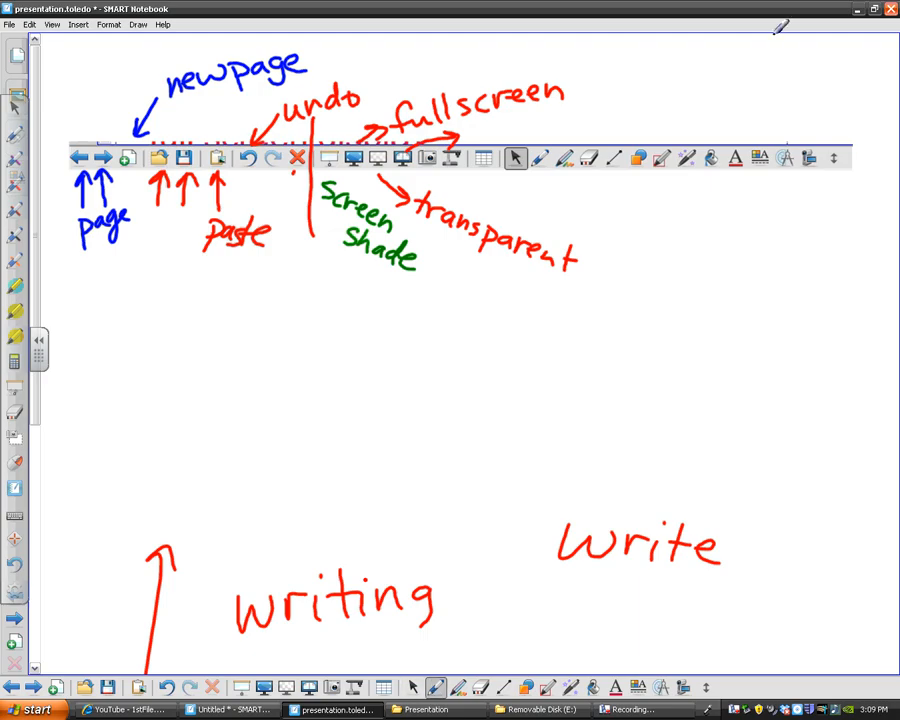
pyautogui.moveTo(478, 134)
pyautogui.mouseDown()
pyautogui.moveTo(467, 138)
pyautogui.moveTo(480, 124)
pyautogui.moveTo(514, 140)
pyautogui.mouseUp()
pyautogui.moveTo(523, 120)
pyautogui.mouseDown()
pyautogui.moveTo(525, 138)
pyautogui.moveTo(541, 140)
pyautogui.moveTo(542, 127)
pyautogui.moveTo(582, 133)
pyautogui.moveTo(609, 110)
pyautogui.mouseUp()
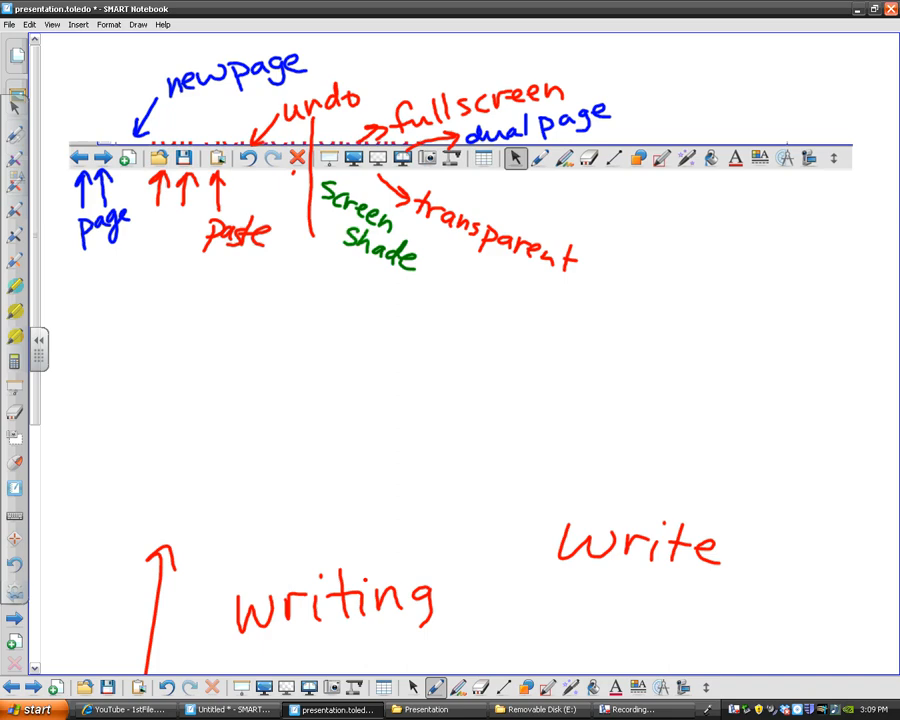
# Step: Display two pages side by side in dual page view and return to the single-page view
pyautogui.click(308, 688)
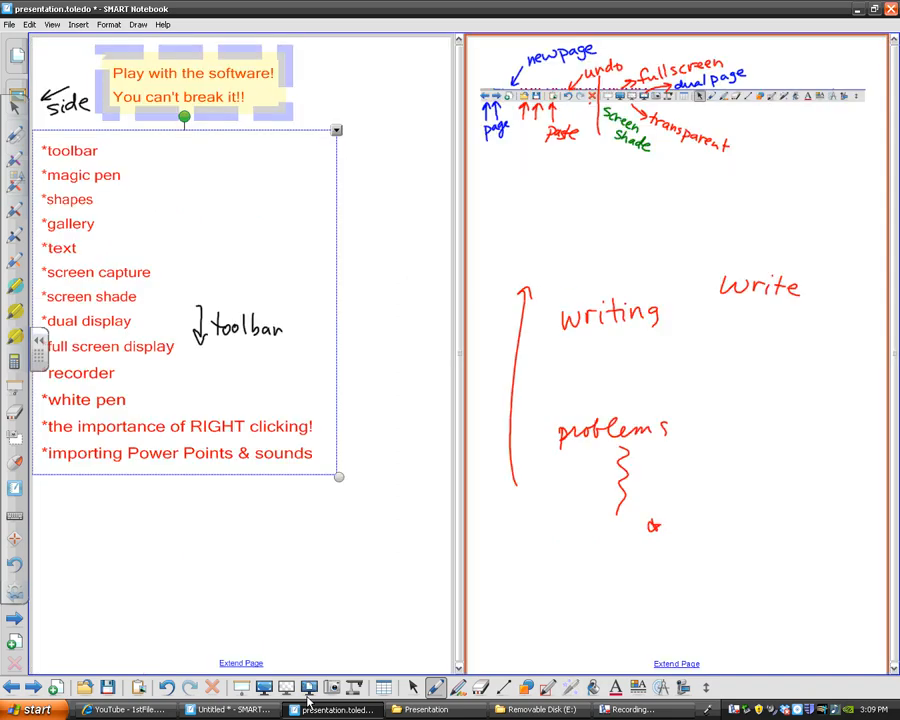
pyautogui.moveTo(205, 541)
pyautogui.mouseDown()
pyautogui.moveTo(207, 566)
pyautogui.moveTo(205, 543)
pyautogui.mouseUp()
pyautogui.moveTo(531, 536)
pyautogui.mouseDown()
pyautogui.moveTo(518, 558)
pyautogui.moveTo(538, 546)
pyautogui.mouseUp()
pyautogui.click(308, 696)
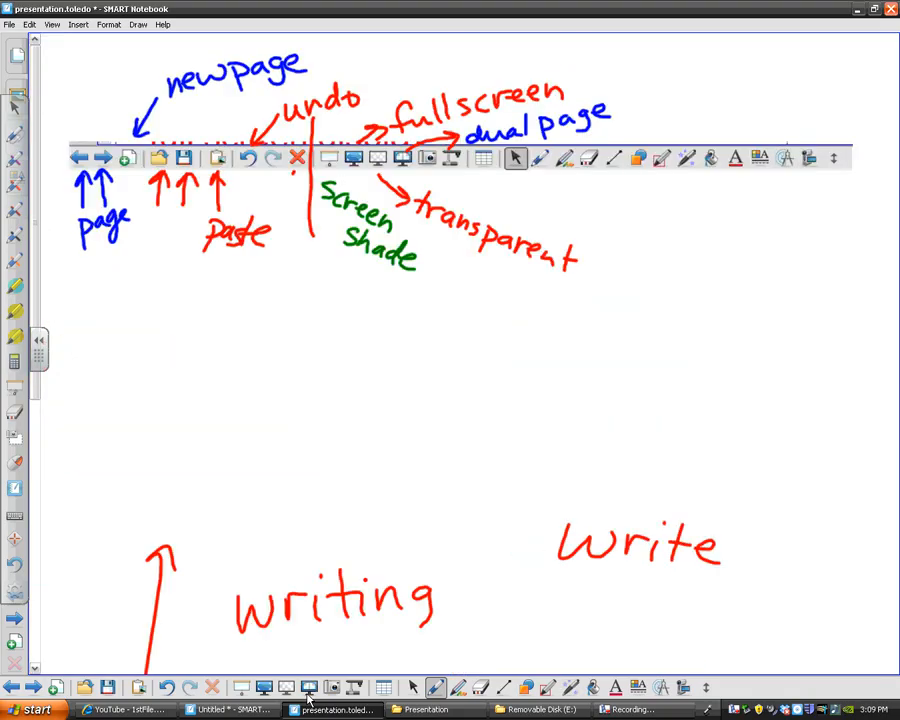
# Step: Erase the red "writing" and long arrow, and write "area capture" in blue with an arrow down to the capture icon
pyautogui.click(481, 687)
pyautogui.moveTo(144, 614)
pyautogui.mouseDown()
pyautogui.moveTo(450, 602)
pyautogui.moveTo(156, 588)
pyautogui.moveTo(152, 651)
pyautogui.mouseUp()
pyautogui.click(434, 687)
pyautogui.moveTo(327, 626); pyautogui.dragTo(327, 666)
pyautogui.moveTo(320, 651); pyautogui.dragTo(334, 651)
pyautogui.moveTo(336, 598)
pyautogui.mouseDown()
pyautogui.moveTo(334, 609)
pyautogui.moveTo(352, 600)
pyautogui.moveTo(396, 609)
pyautogui.mouseUp()
pyautogui.moveTo(417, 592)
pyautogui.mouseDown()
pyautogui.moveTo(453, 620)
pyautogui.moveTo(471, 608)
pyautogui.mouseUp()
pyautogui.moveTo(463, 594)
pyautogui.mouseDown()
pyautogui.moveTo(504, 604)
pyautogui.moveTo(513, 595)
pyautogui.mouseUp()
pyautogui.moveTo(515, 598); pyautogui.dragTo(526, 603)
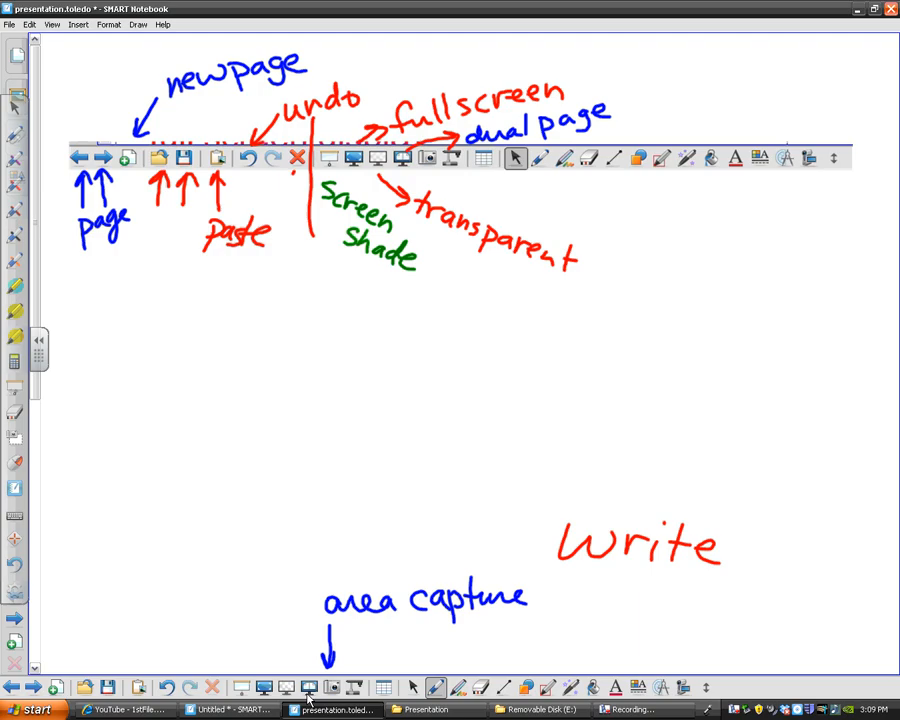
# Step: Draw a purple arrow from the document camera icon in the toolbar image and write "document camera" along it
pyautogui.moveTo(452, 167); pyautogui.dragTo(511, 204)
pyautogui.moveTo(503, 196)
pyautogui.mouseDown()
pyautogui.moveTo(505, 211)
pyautogui.moveTo(547, 204)
pyautogui.moveTo(567, 220)
pyautogui.moveTo(660, 248)
pyautogui.moveTo(666, 232)
pyautogui.moveTo(686, 264)
pyautogui.mouseUp()
pyautogui.moveTo(700, 255)
pyautogui.mouseDown()
pyautogui.moveTo(745, 288)
pyautogui.moveTo(780, 288)
pyautogui.moveTo(793, 314)
pyautogui.mouseUp()
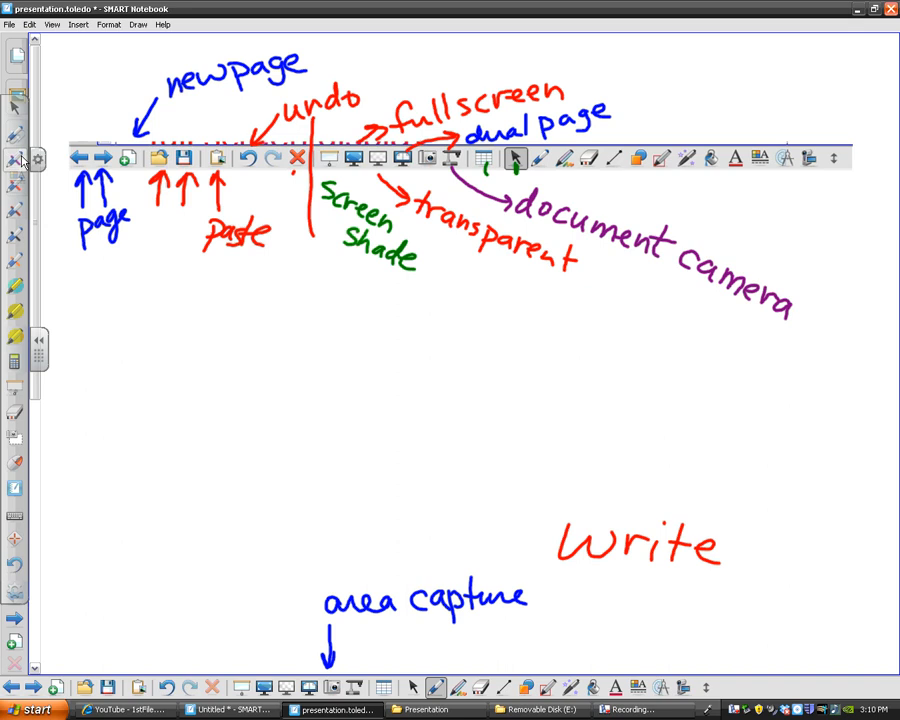
# Step: Bracket the select icon in green, write "writing tools" below the pen icons, and restore the recorder window
pyautogui.moveTo(510, 153)
pyautogui.mouseDown()
pyautogui.moveTo(516, 176)
pyautogui.moveTo(583, 175)
pyautogui.moveTo(628, 186)
pyautogui.moveTo(641, 200)
pyautogui.moveTo(706, 180)
pyautogui.moveTo(712, 190)
pyautogui.mouseUp()
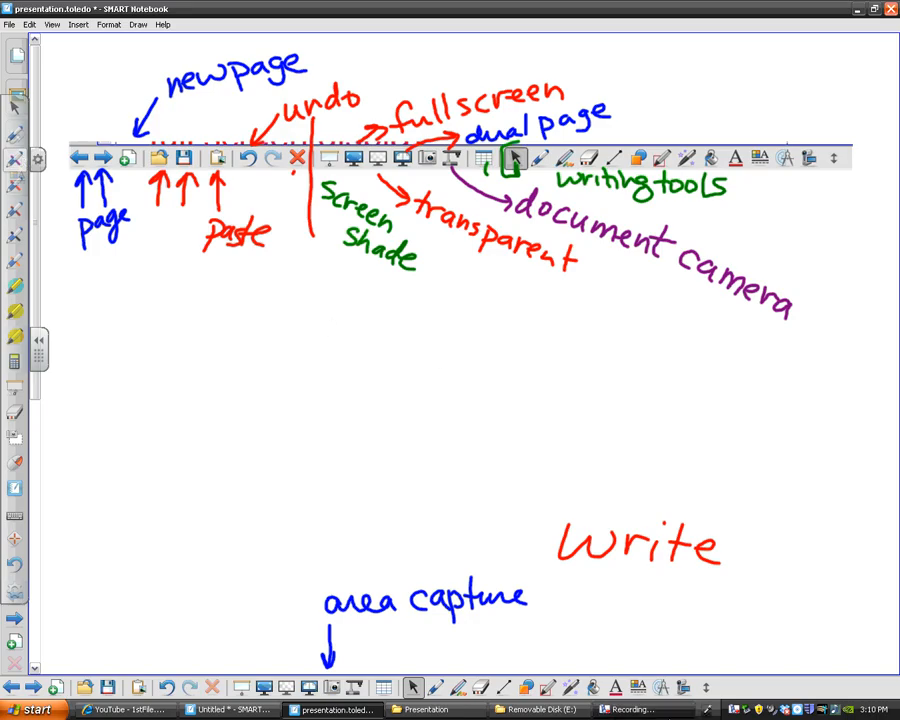
pyautogui.click(633, 710)
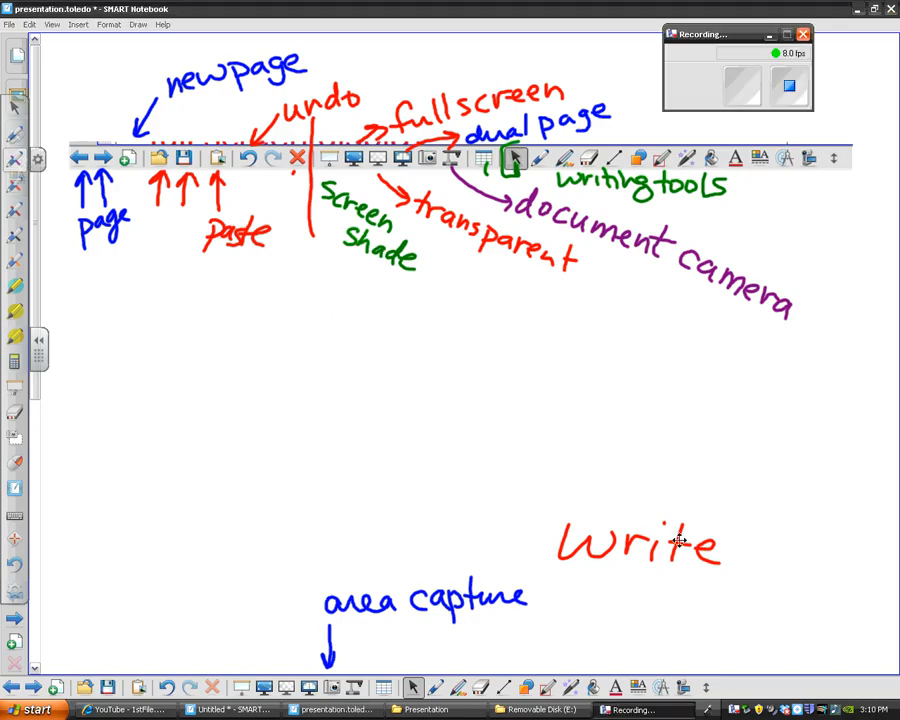
pyautogui.click(786, 274)
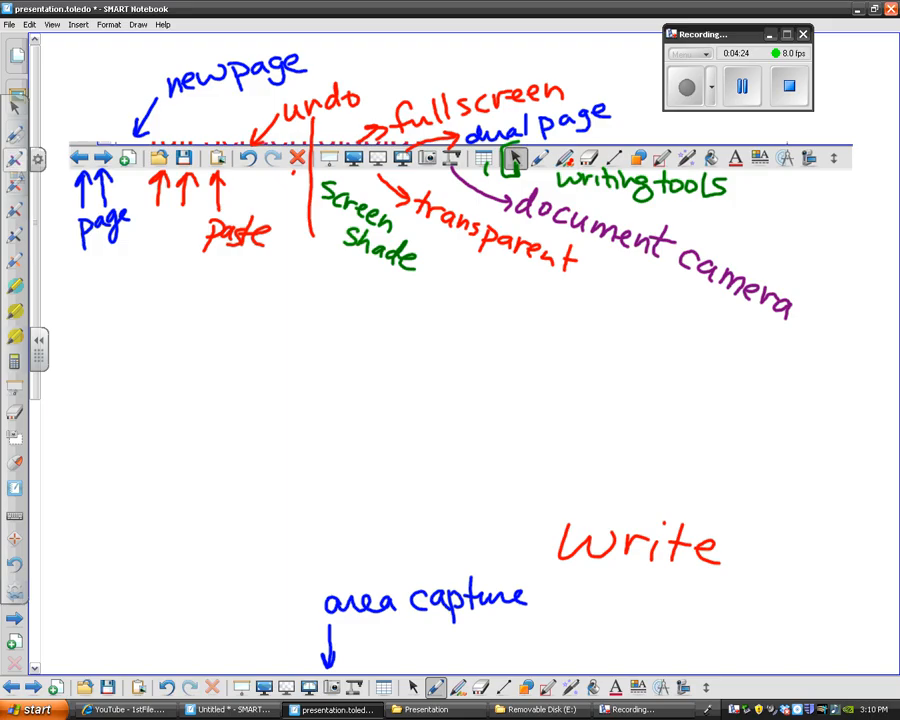
# Step: Draw a thick, soft black wavy stroke with the Creative Pen in the middle of the page
pyautogui.click(458, 687)
pyautogui.moveTo(395, 414); pyautogui.dragTo(578, 420)
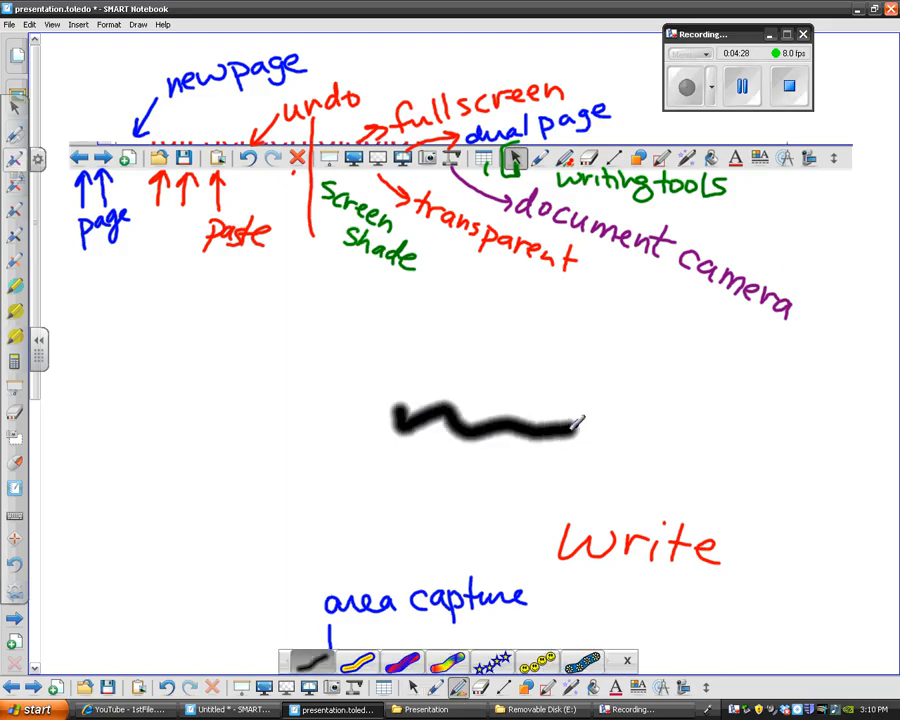
# Step: Draw a rainbow wavy stroke with the Creative Pen under the black one and a three-pronged rainbow shape beside them
pyautogui.click(448, 660)
pyautogui.moveTo(407, 474); pyautogui.dragTo(619, 468)
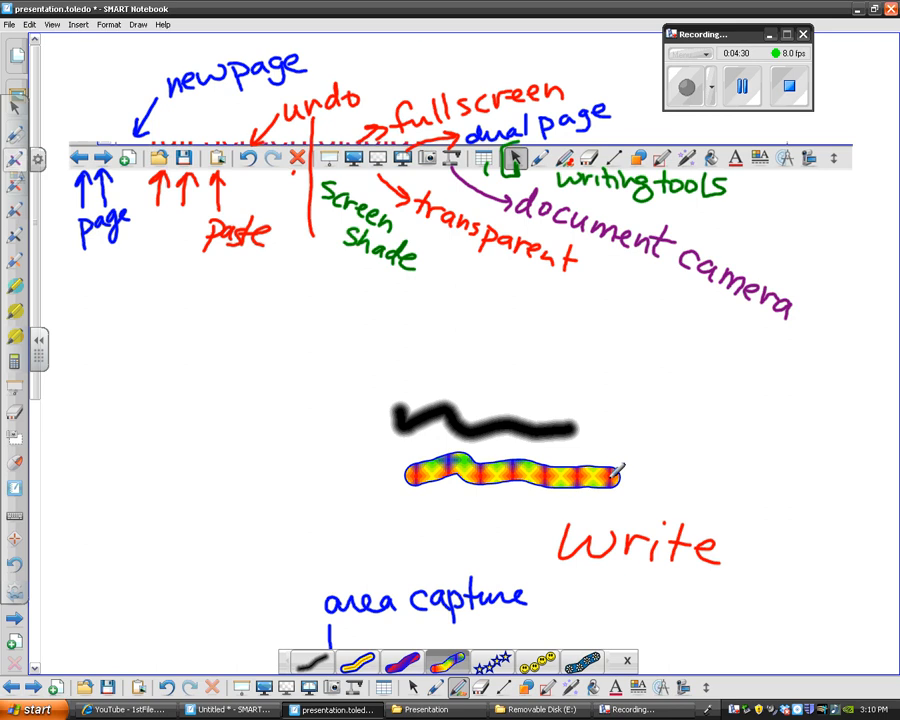
pyautogui.moveTo(704, 386)
pyautogui.mouseDown()
pyautogui.moveTo(659, 446)
pyautogui.moveTo(735, 430)
pyautogui.mouseUp()
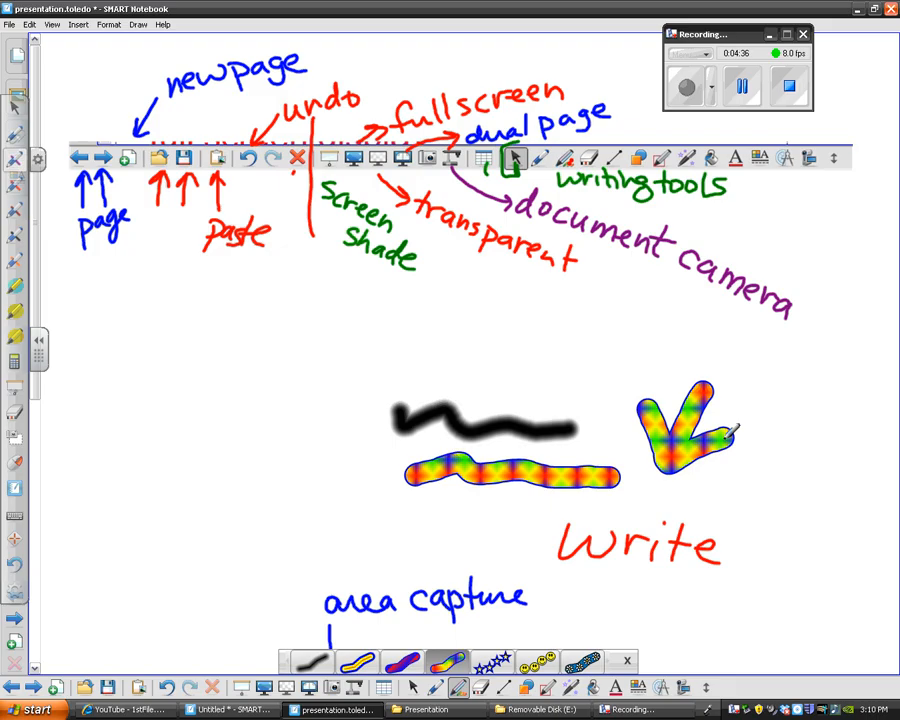
# Step: Erase the end of "area capture", the Creative Pen strokes, the red "write" and the middle letters of "writing tools"
pyautogui.click(480, 689)
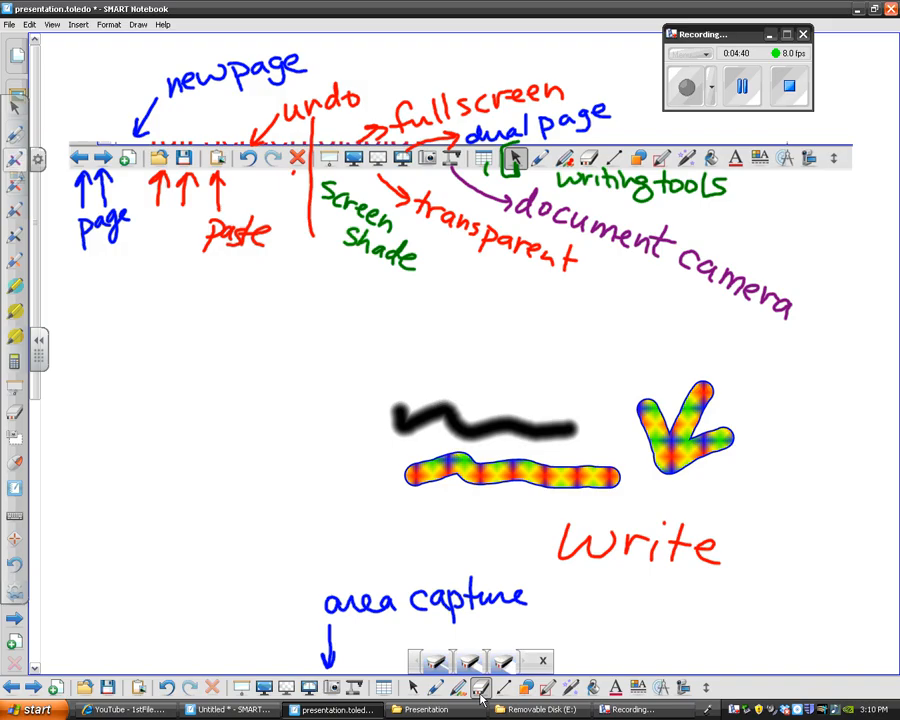
pyautogui.moveTo(515, 596); pyautogui.dragTo(513, 573)
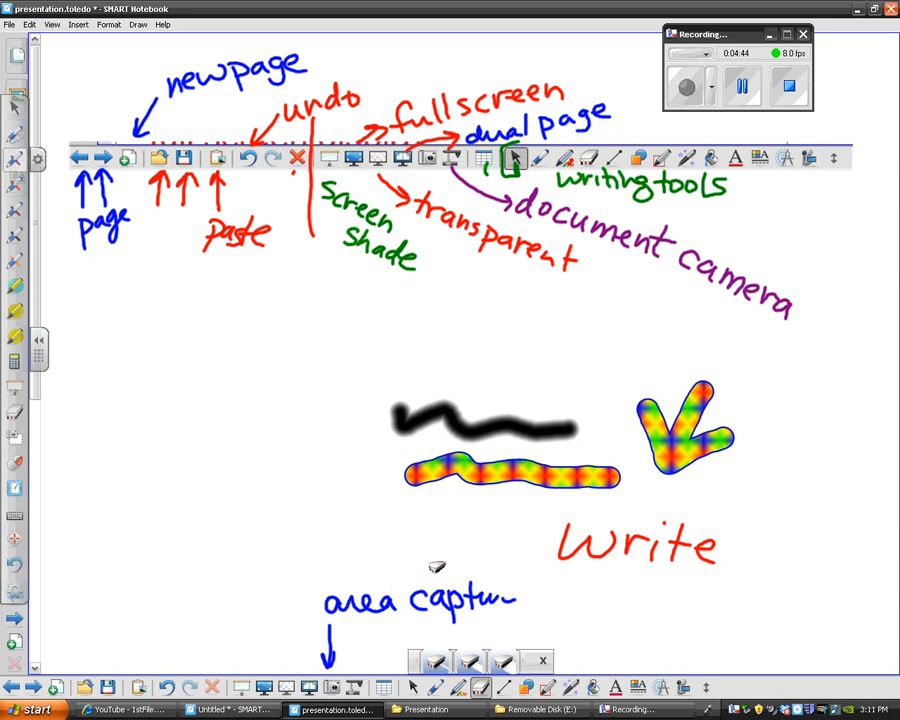
pyautogui.click(576, 472)
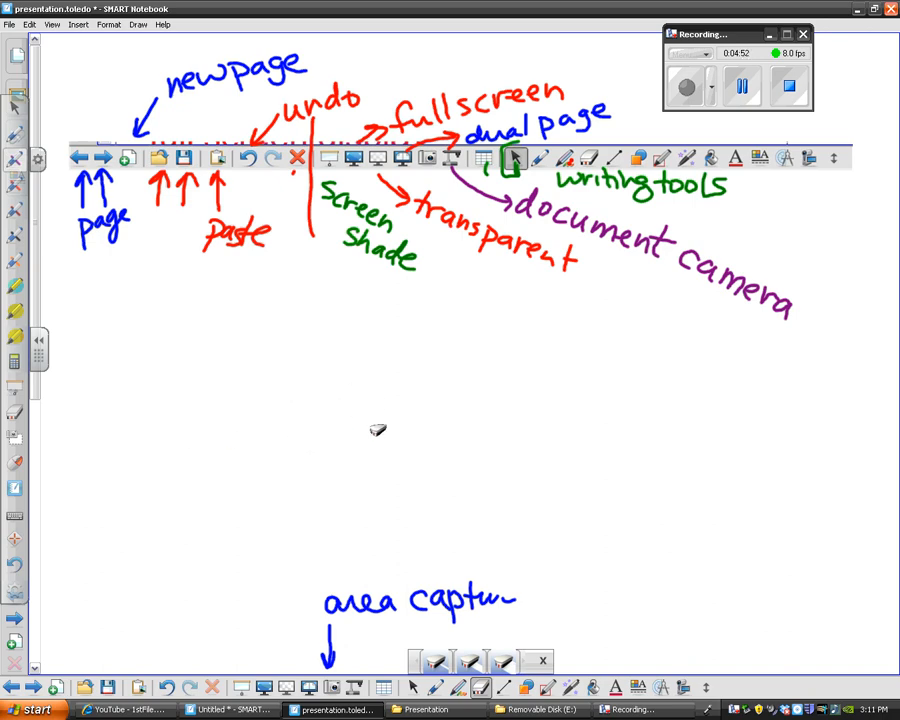
pyautogui.moveTo(648, 184); pyautogui.dragTo(614, 160)
# Step: Draw a dashed black line, a thick red diagonal line and a dotted green double-headed arrow on the empty page area
pyautogui.click(503, 687)
pyautogui.moveTo(361, 464); pyautogui.dragTo(512, 456)
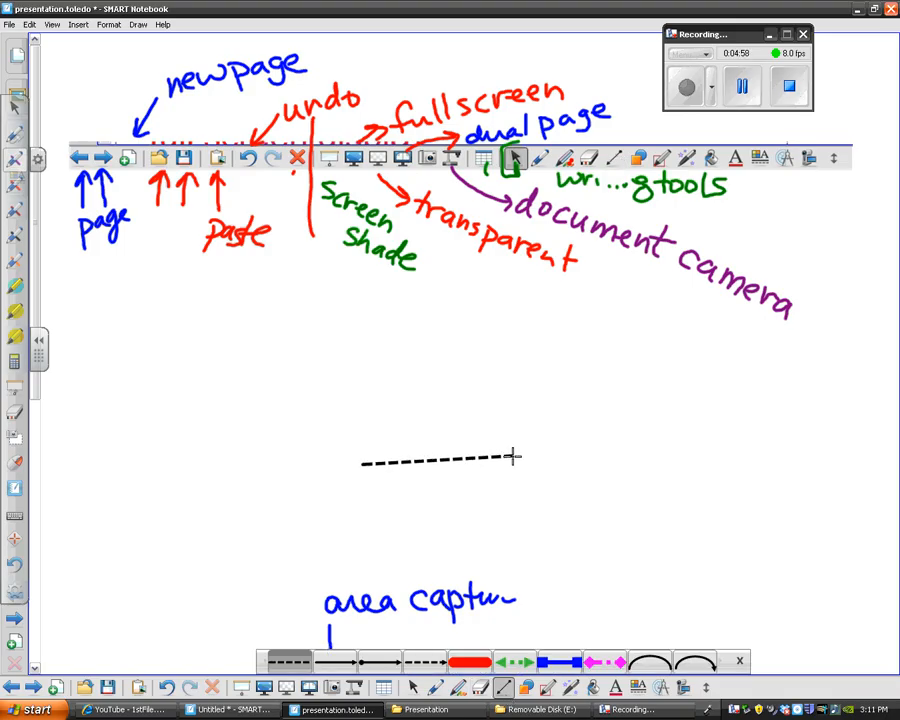
pyautogui.click(469, 662)
pyautogui.moveTo(288, 343); pyautogui.dragTo(180, 499)
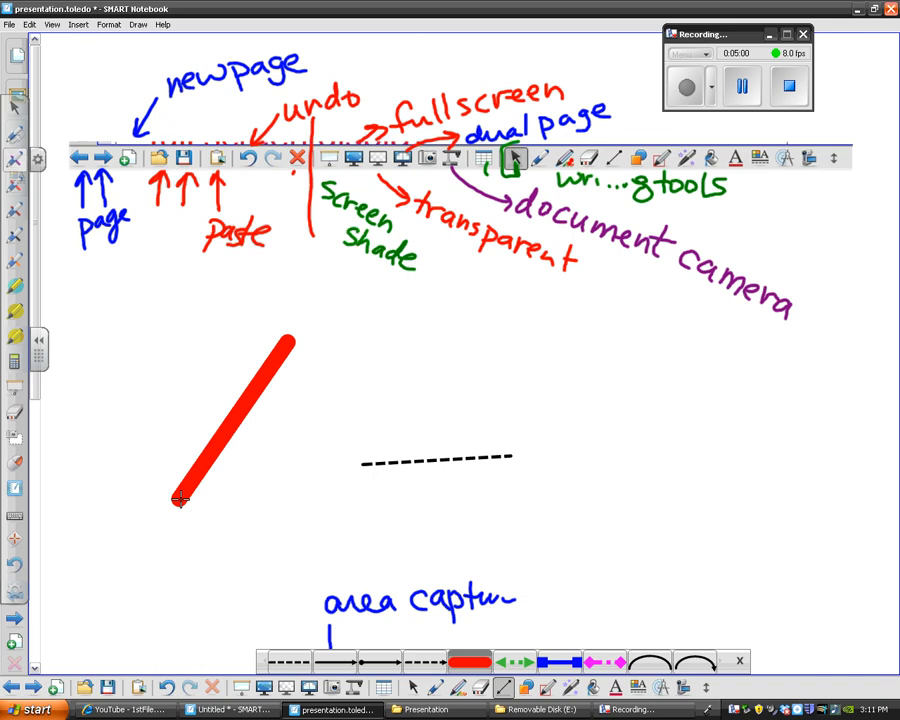
pyautogui.click(515, 662)
pyautogui.moveTo(418, 402)
pyautogui.mouseDown()
pyautogui.moveTo(538, 466)
pyautogui.moveTo(615, 522)
pyautogui.mouseUp()
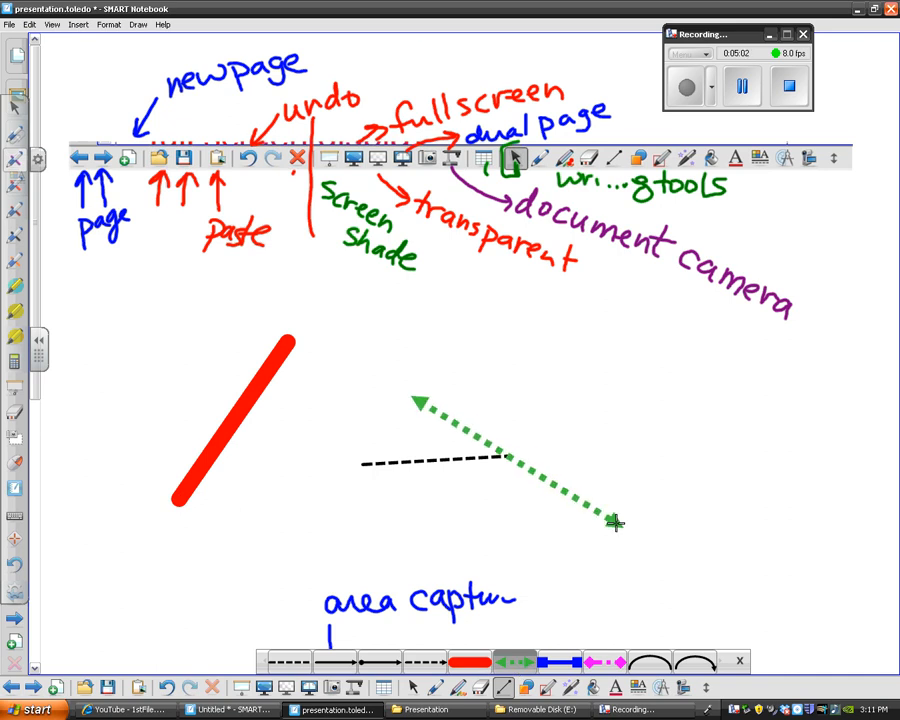
pyautogui.press('Escape')
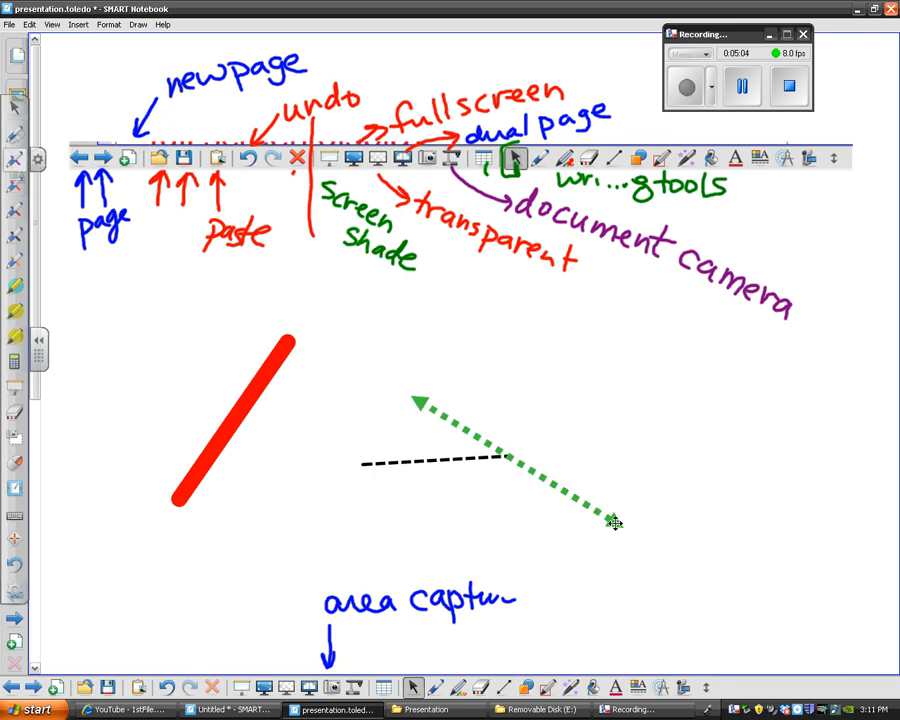
# Step: Set the dotted green arrow's line properties to the thickest width and purple
pyautogui.click(570, 489)
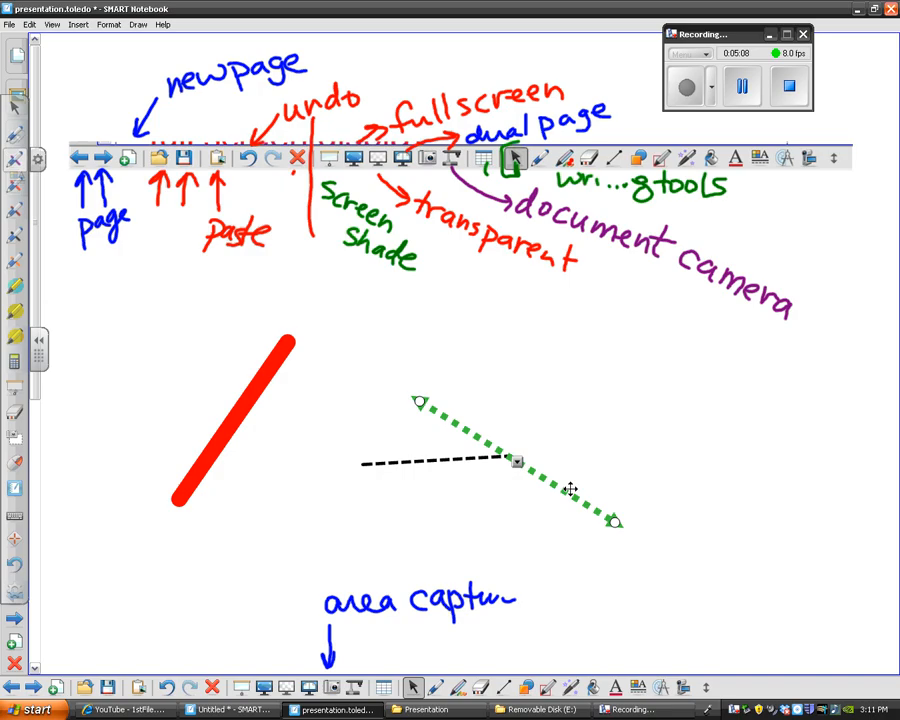
pyautogui.click(517, 461)
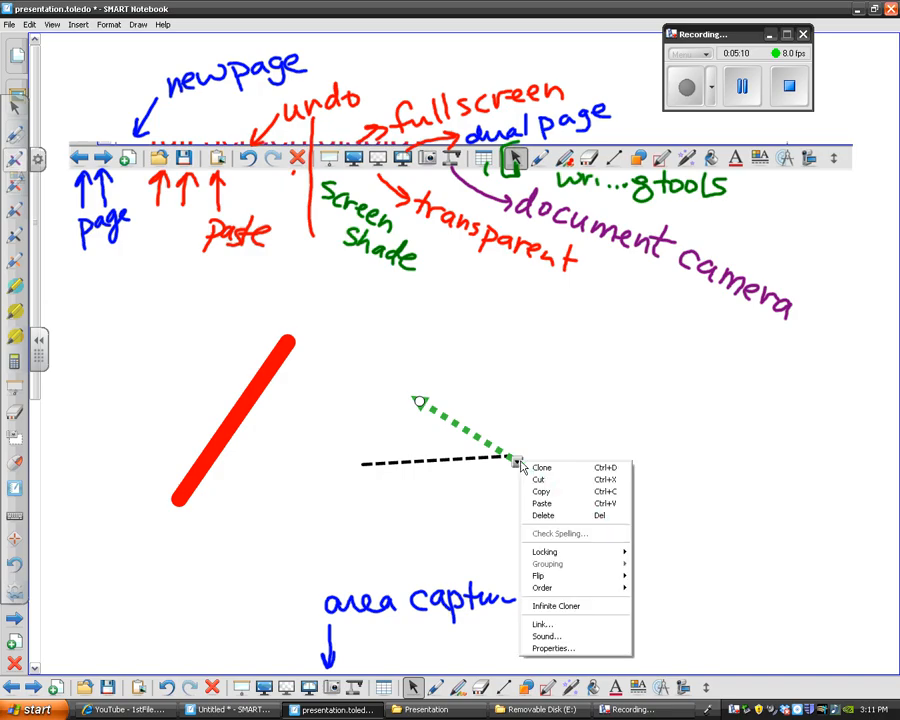
pyautogui.click(541, 650)
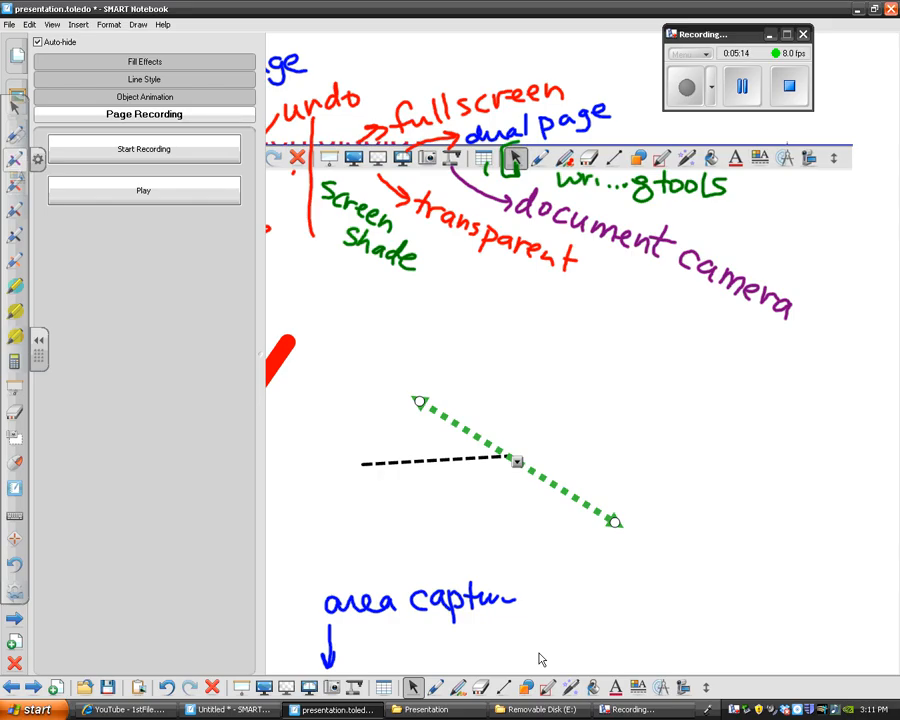
pyautogui.click(155, 64)
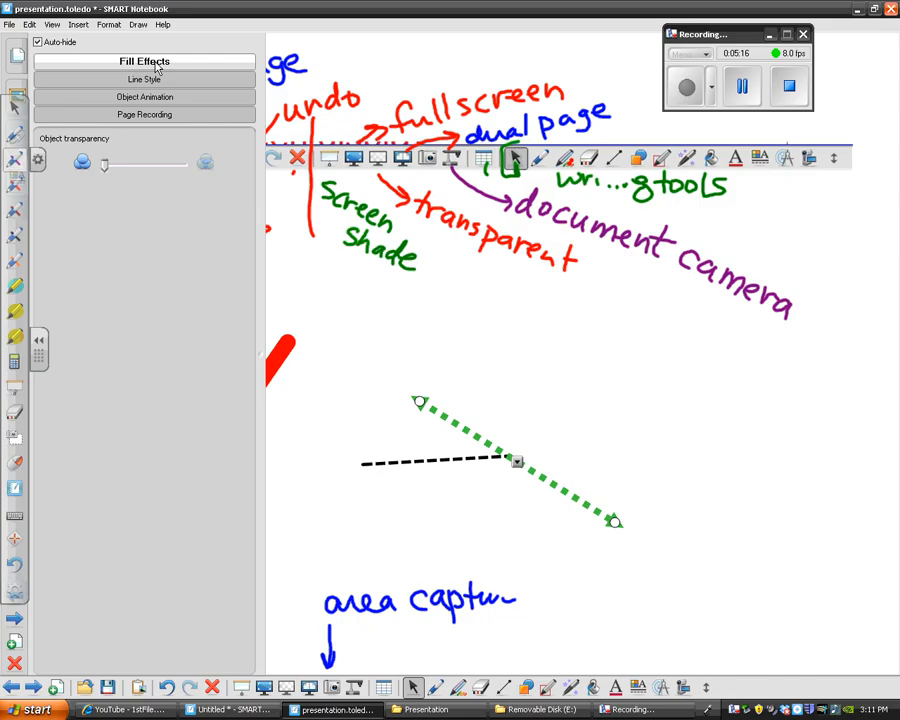
pyautogui.click(152, 82)
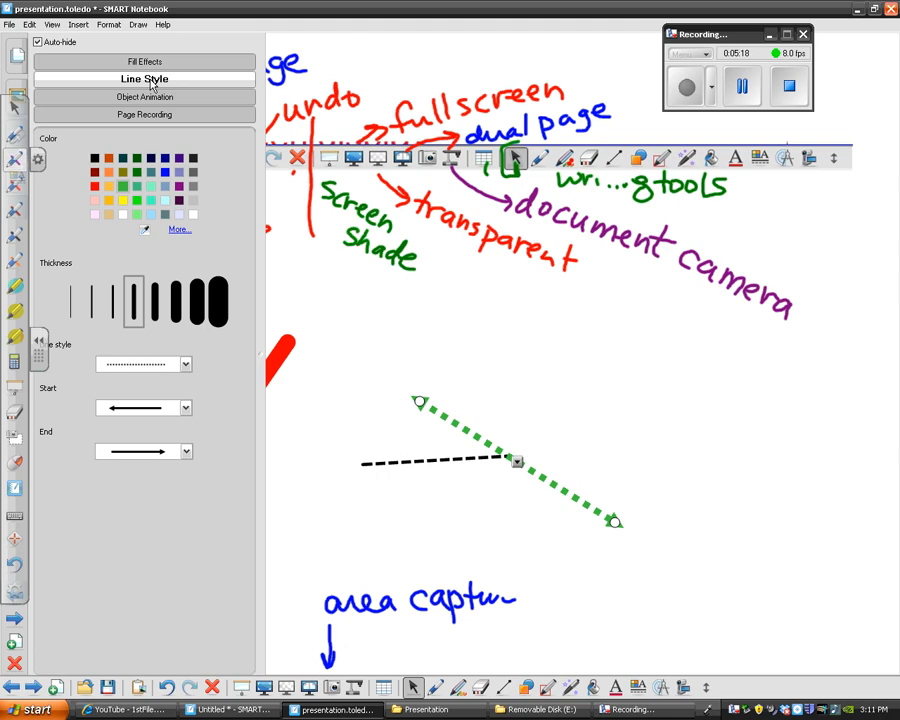
pyautogui.click(218, 302)
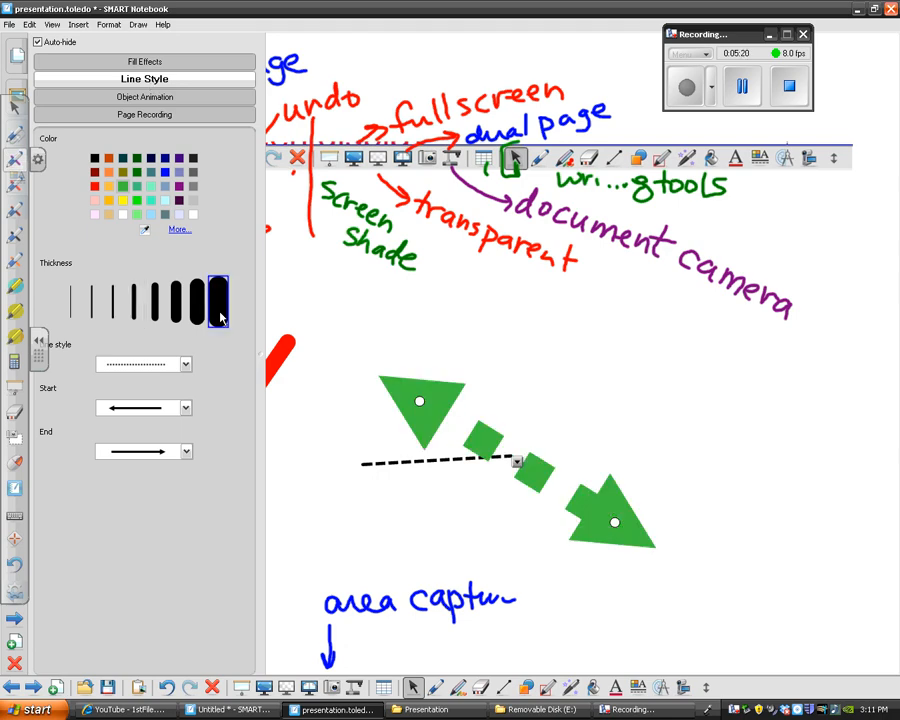
pyautogui.click(179, 186)
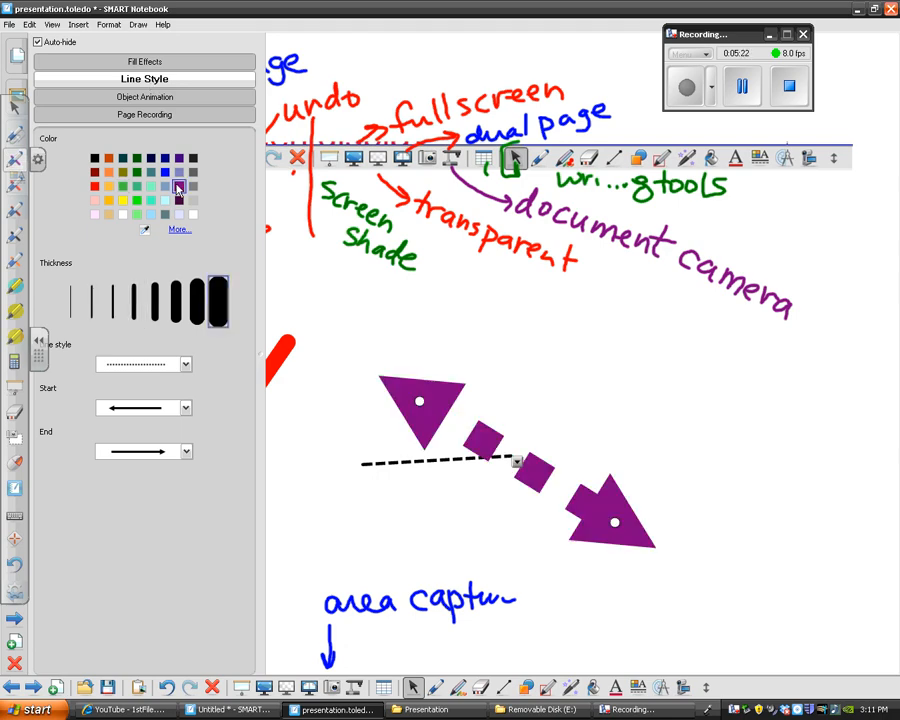
# Step: Give the purple dotted arrow a square start and the second-thinnest line thickness
pyautogui.click(148, 410)
pyautogui.click(135, 438)
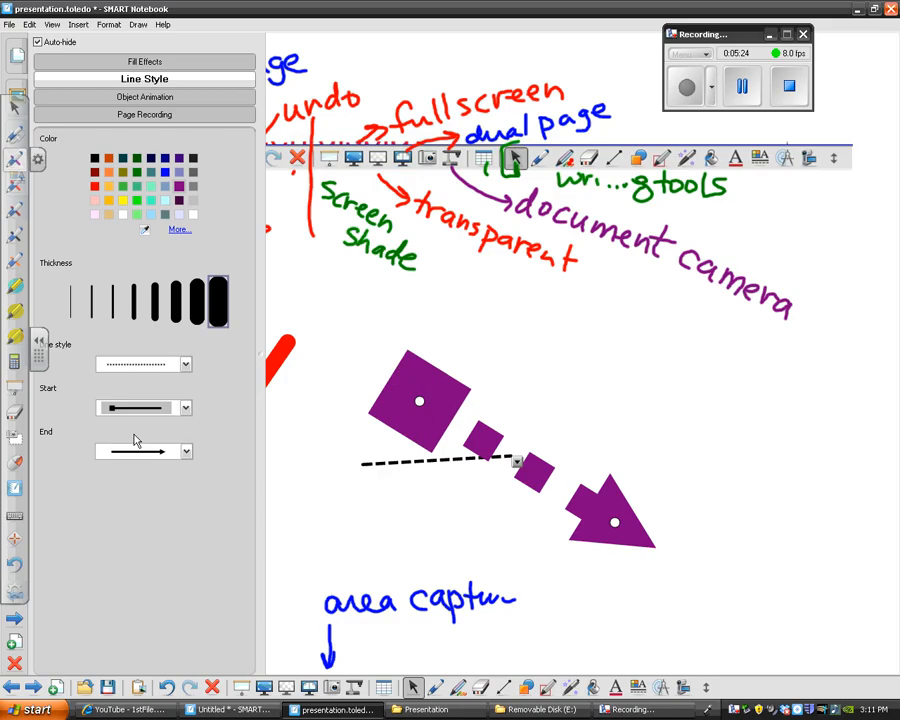
pyautogui.click(90, 313)
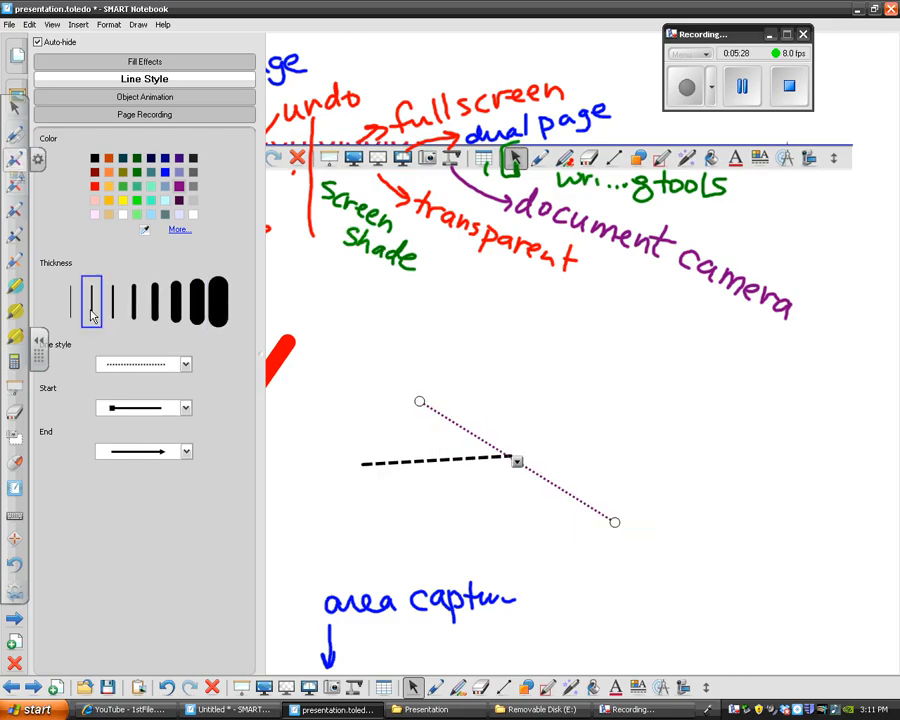
pyautogui.click(291, 554)
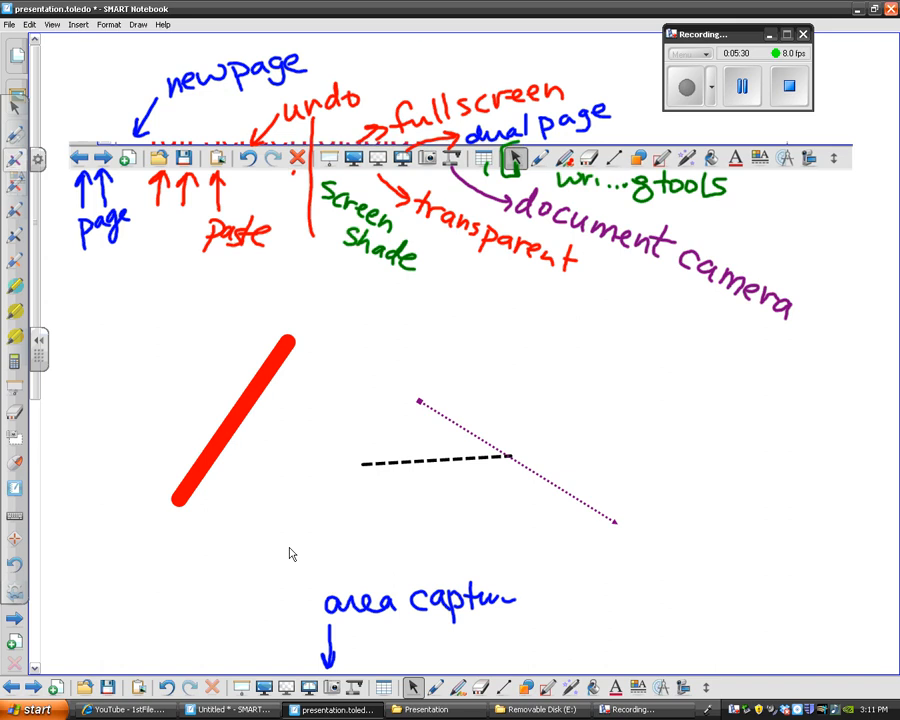
# Step: View the fill effects properties of the thick red line
pyautogui.click(231, 422)
pyautogui.rightClick(231, 424)
pyautogui.click(258, 606)
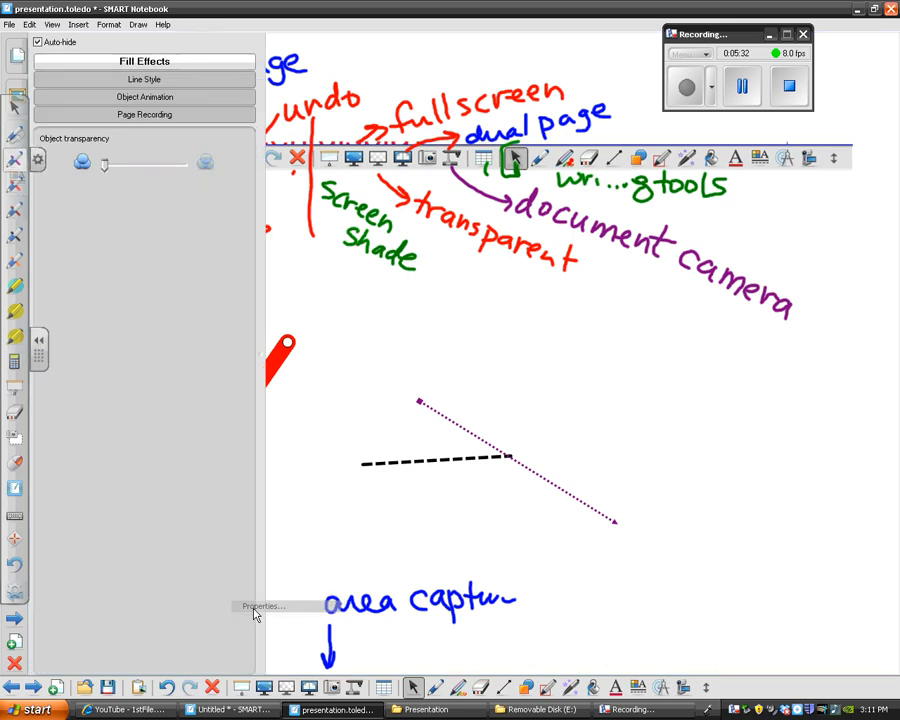
pyautogui.click(311, 518)
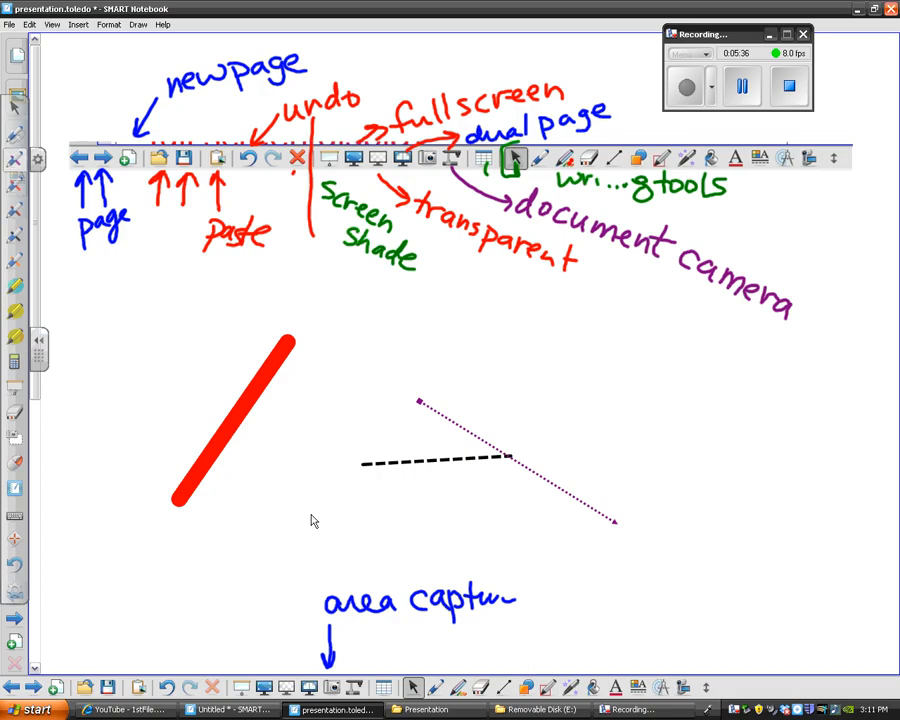
# Step: Draw a square overlapping the thick red line and a tall narrow triangle beside it with the Shapes tool
pyautogui.press('p')
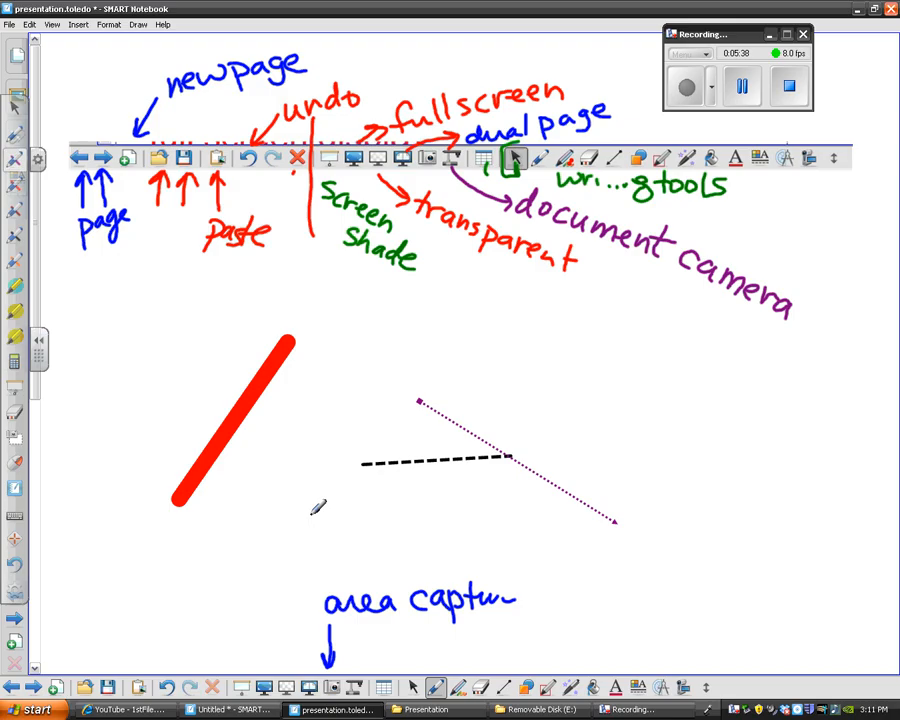
pyautogui.click(528, 692)
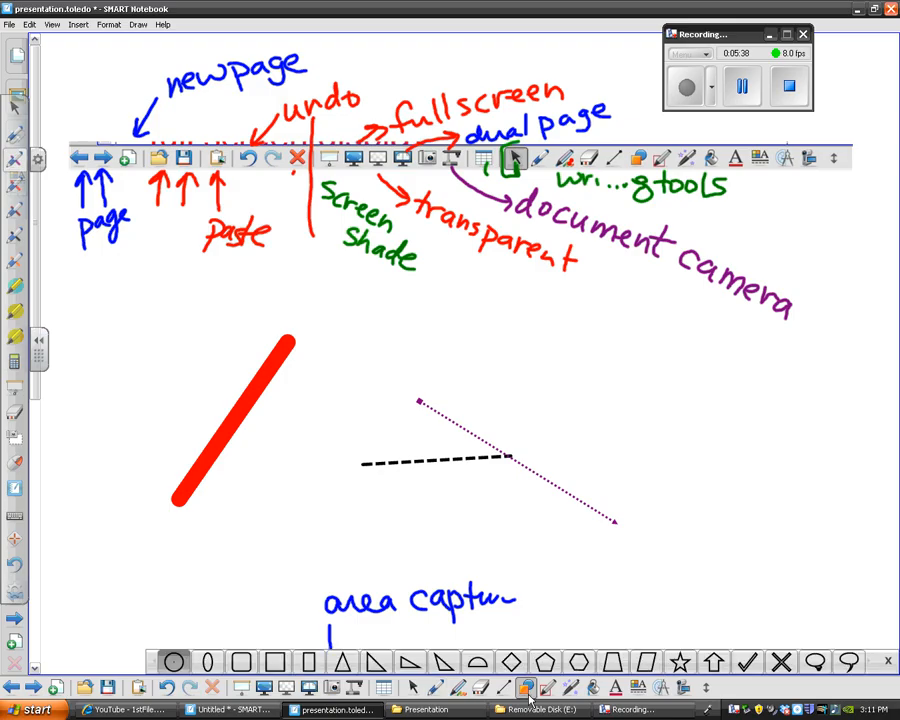
pyautogui.click(275, 662)
pyautogui.moveTo(260, 466); pyautogui.dragTo(371, 375)
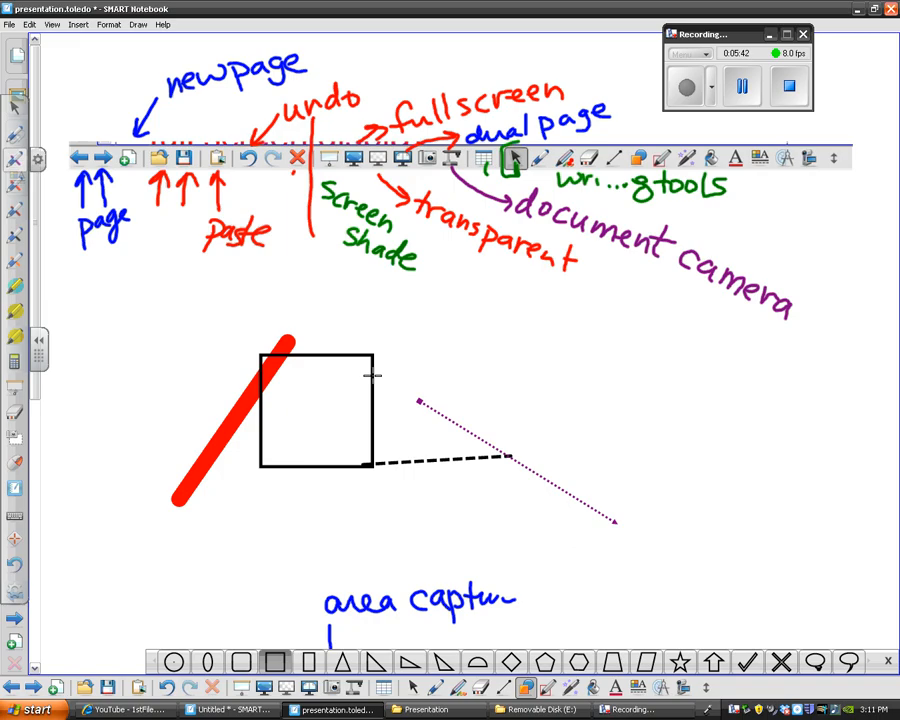
pyautogui.click(342, 662)
pyautogui.moveTo(127, 435); pyautogui.dragTo(222, 290)
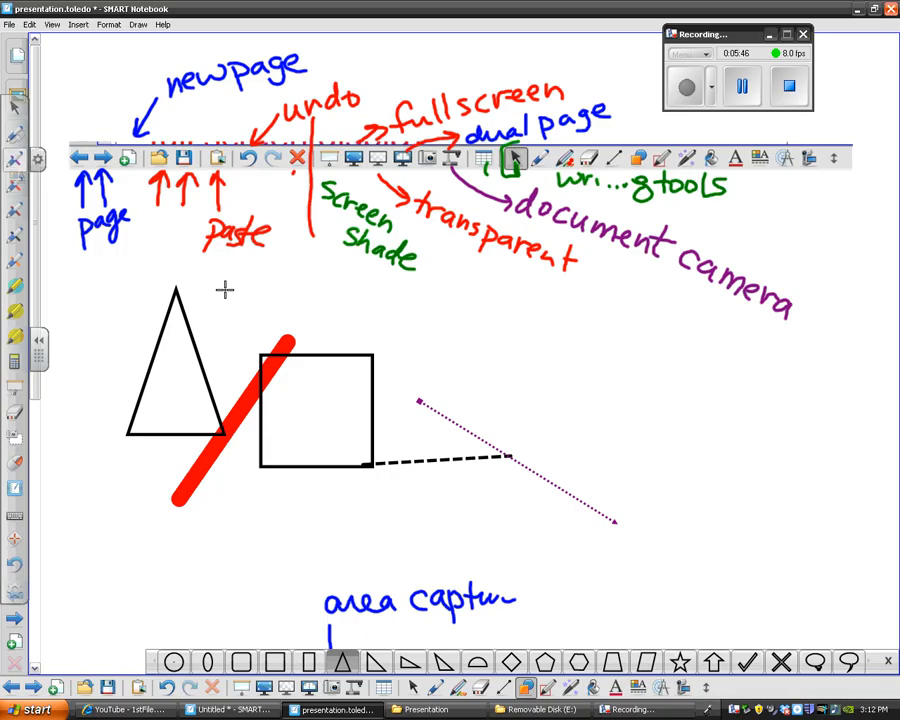
# Step: Give the square a solid red fill through its properties
pyautogui.press('Escape')
pyautogui.click(334, 356)
pyautogui.click(379, 348)
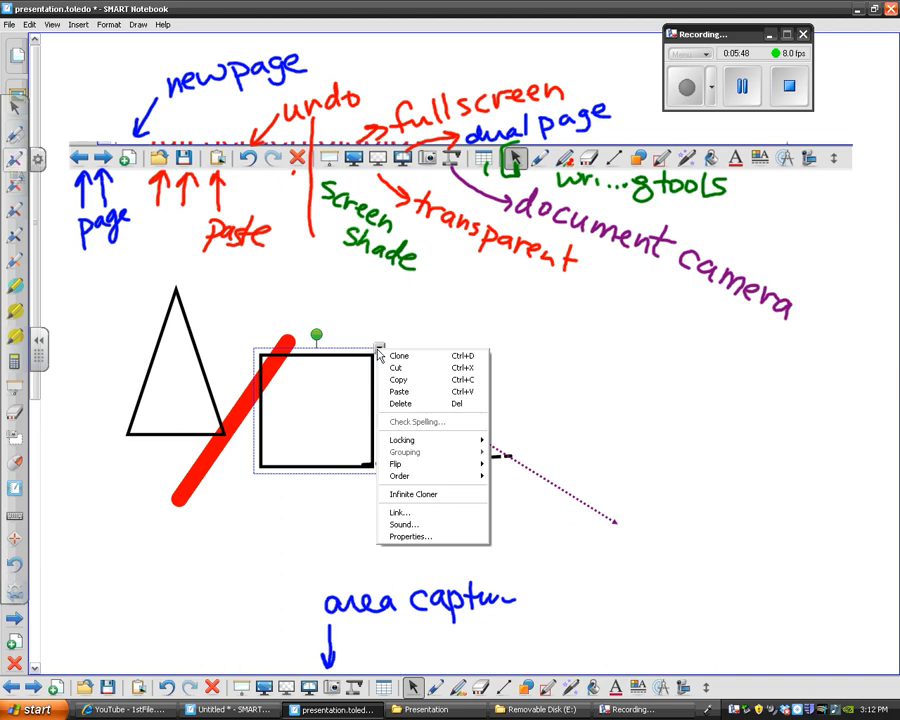
pyautogui.click(406, 537)
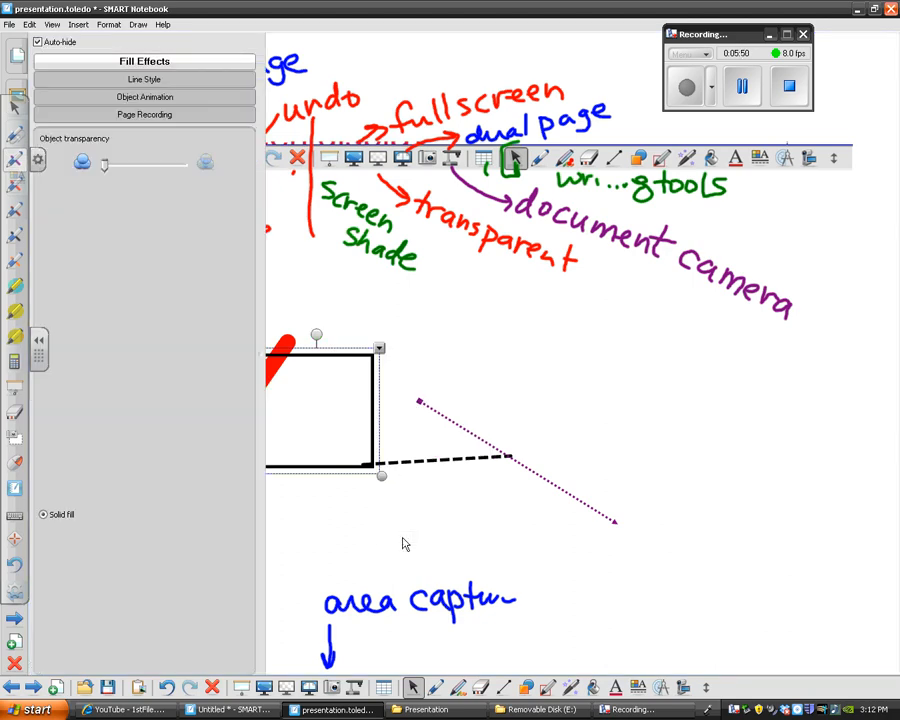
pyautogui.click(153, 80)
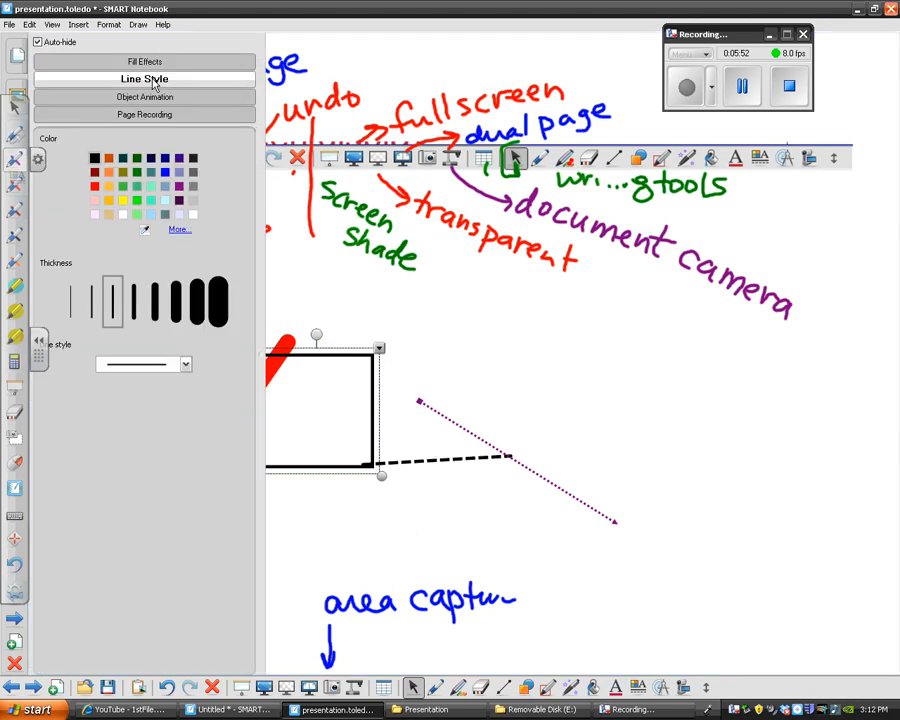
pyautogui.click(156, 64)
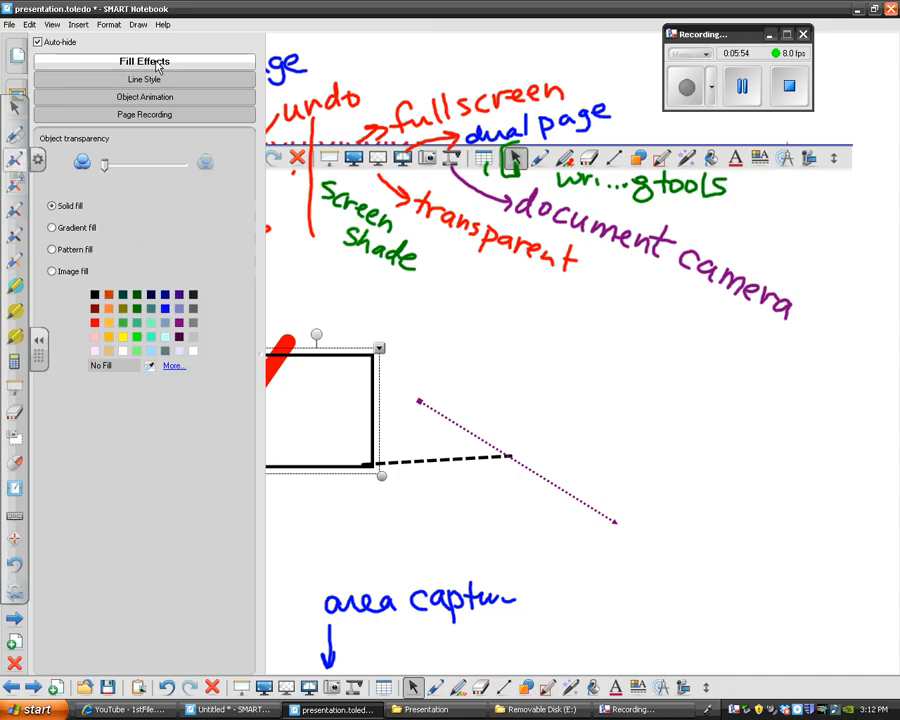
pyautogui.click(94, 322)
pyautogui.click(295, 556)
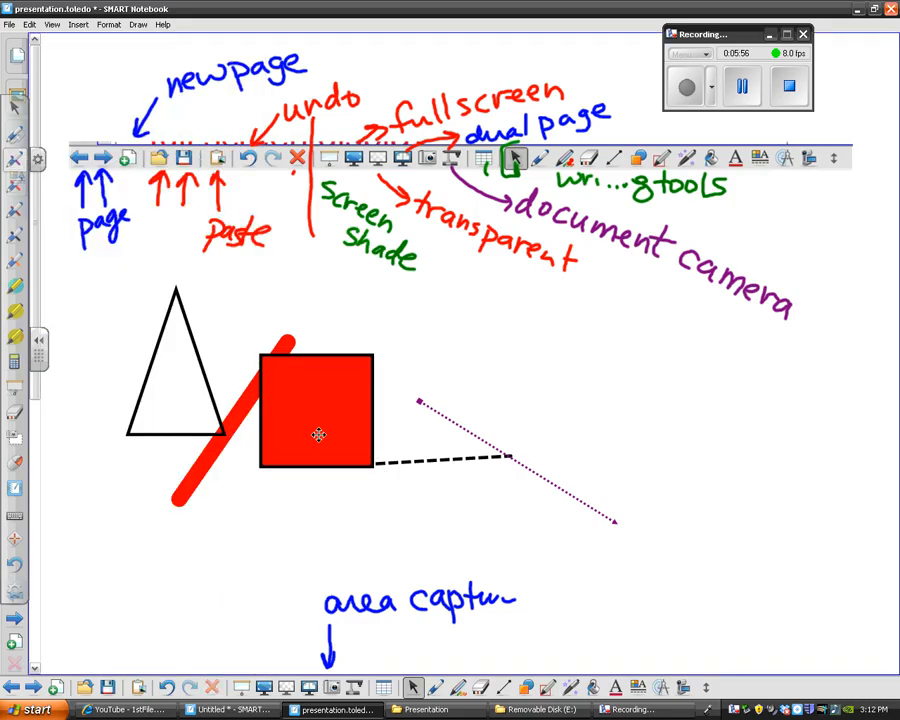
# Step: Enlarge the red square to about twice its size and move it so it lies behind the triangle
pyautogui.moveTo(316, 434); pyautogui.dragTo(297, 455)
pyautogui.moveTo(356, 482); pyautogui.dragTo(508, 581)
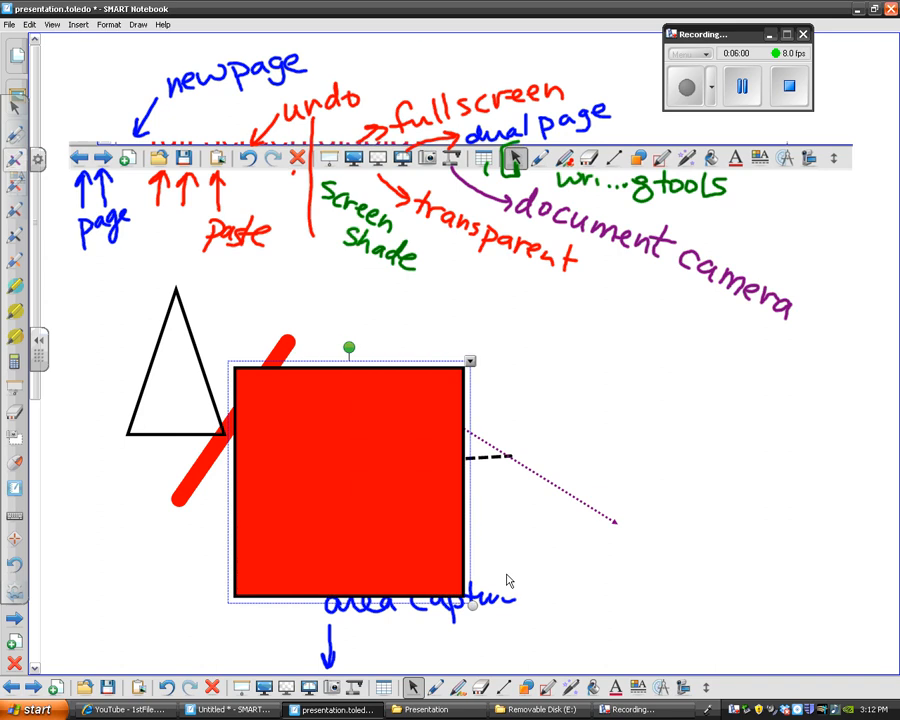
pyautogui.moveTo(383, 489); pyautogui.dragTo(321, 467)
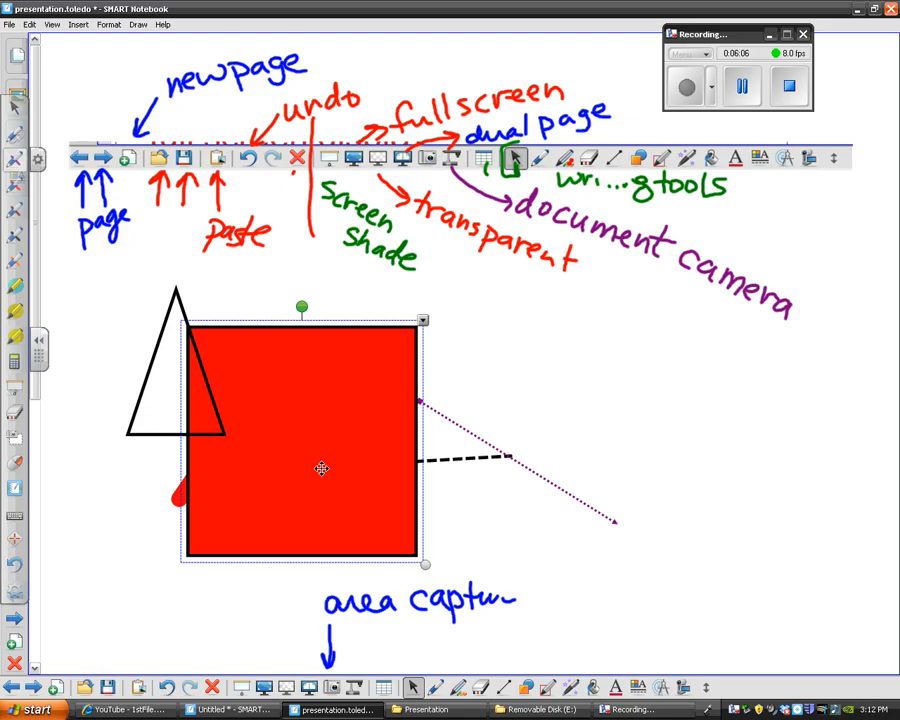
pyautogui.moveTo(382, 442); pyautogui.dragTo(291, 375)
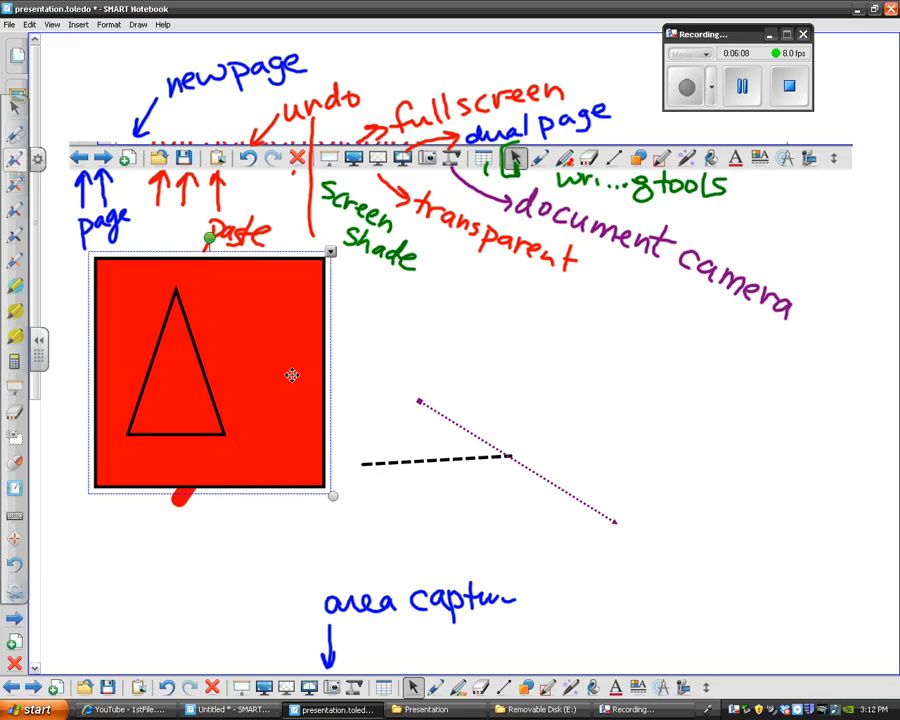
# Step: Sketch a rectangle above the dotted purple line and a triangle below it with the Shape Recognition Pen
pyautogui.click(548, 692)
pyautogui.moveTo(507, 364)
pyautogui.mouseDown()
pyautogui.moveTo(516, 400)
pyautogui.moveTo(570, 428)
pyautogui.moveTo(613, 367)
pyautogui.moveTo(512, 362)
pyautogui.mouseUp()
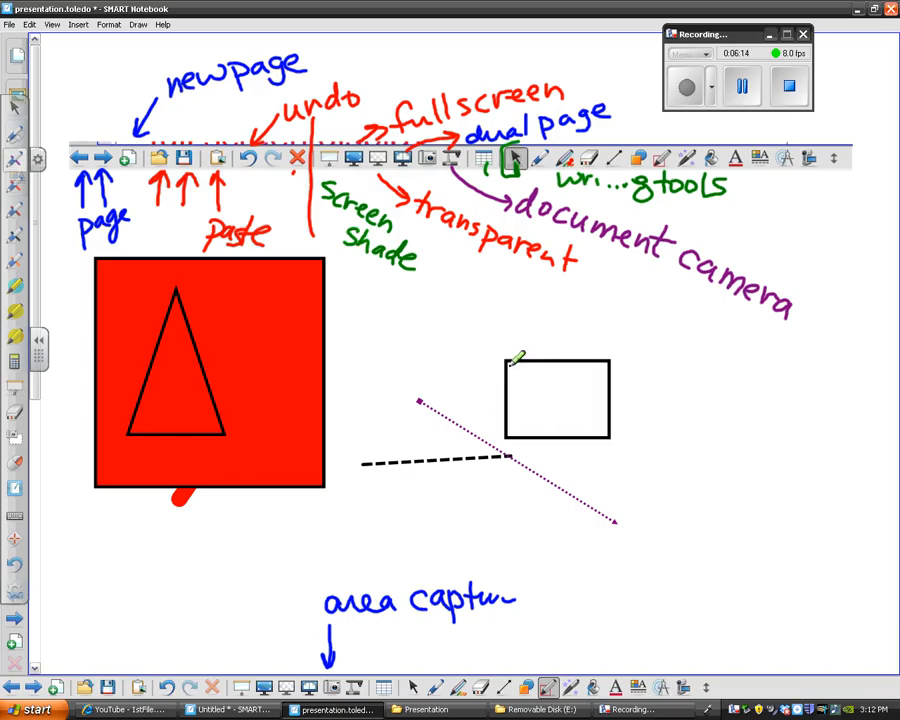
pyautogui.moveTo(500, 484)
pyautogui.mouseDown()
pyautogui.moveTo(492, 505)
pyautogui.moveTo(526, 565)
pyautogui.moveTo(511, 471)
pyautogui.mouseUp()
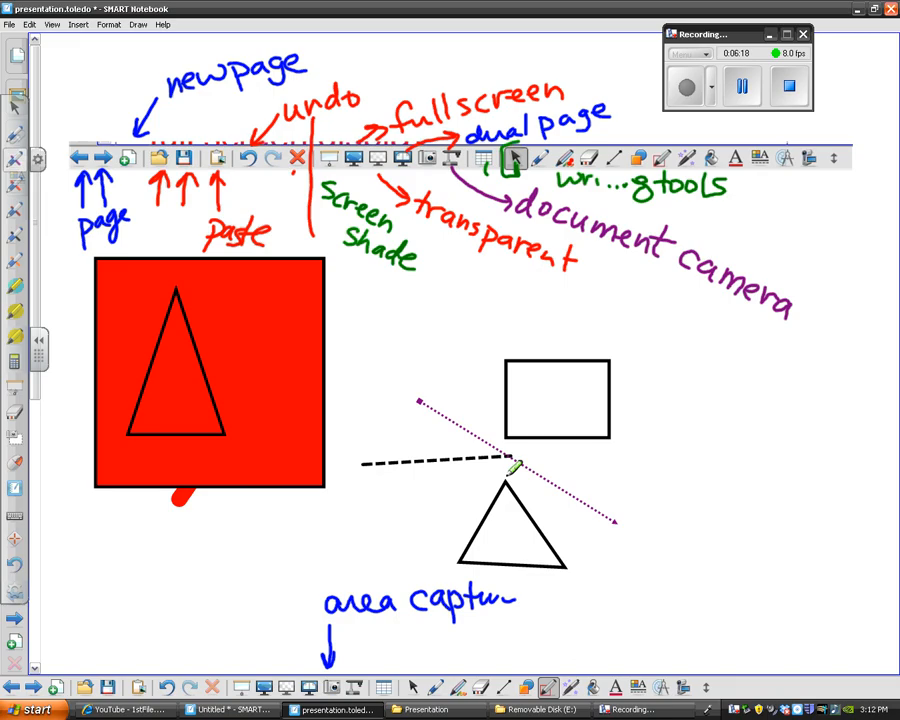
# Step: Sketch a circle beside the rectangle and triangle with the Shape Recognition Pen
pyautogui.moveTo(681, 430)
pyautogui.mouseDown()
pyautogui.moveTo(651, 454)
pyautogui.moveTo(727, 456)
pyautogui.moveTo(687, 425)
pyautogui.mouseUp()
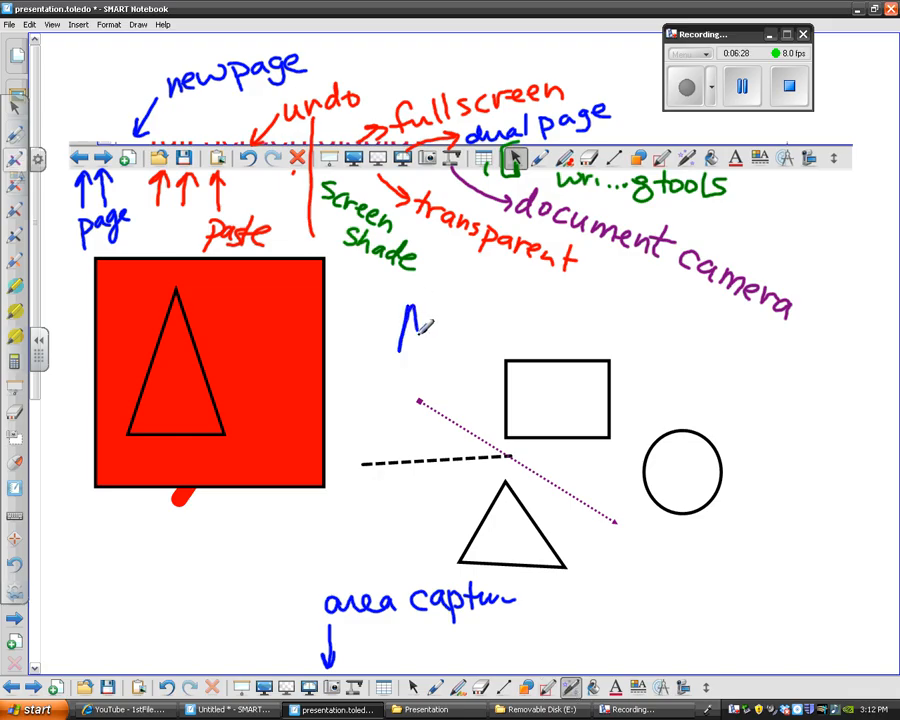
# Step: Handwrite a word in fading ink with the Magic Pen in the blank area above the rectangle
pyautogui.moveTo(401, 350)
pyautogui.mouseDown()
pyautogui.moveTo(484, 349)
pyautogui.moveTo(481, 328)
pyautogui.mouseUp()
pyautogui.moveTo(530, 308)
pyautogui.mouseDown()
pyautogui.moveTo(531, 340)
pyautogui.moveTo(516, 328)
pyautogui.moveTo(557, 350)
pyautogui.mouseUp()
pyautogui.moveTo(598, 308); pyautogui.dragTo(596, 348)
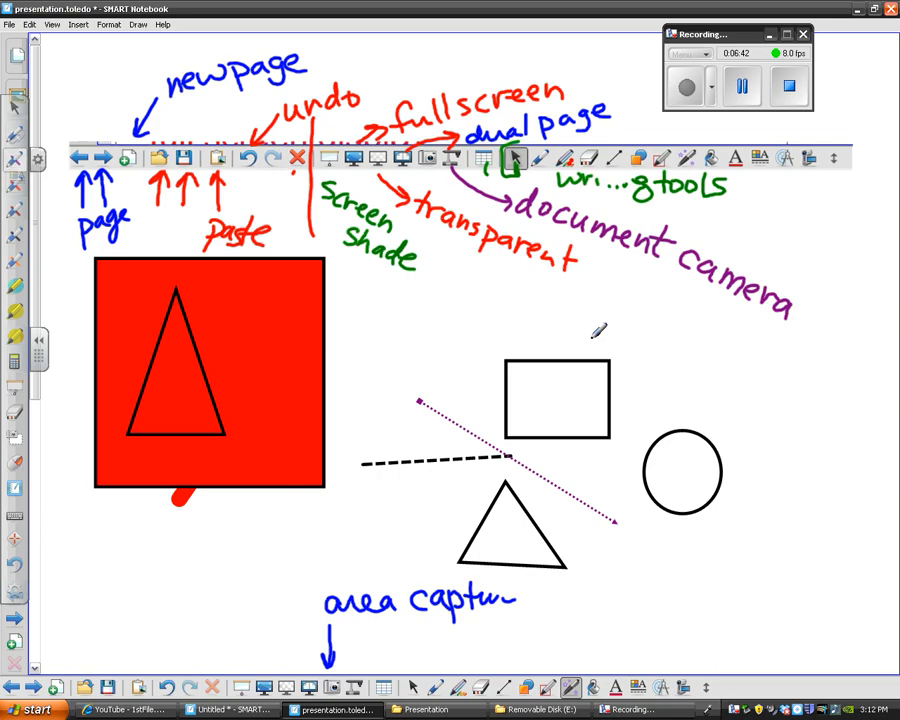
# Step: Magnify the dashed line with a Magic Pen rectangle, try moving and resizing the magnifier, and close it
pyautogui.moveTo(373, 432)
pyautogui.mouseDown()
pyautogui.moveTo(400, 490)
pyautogui.moveTo(492, 487)
pyautogui.moveTo(482, 426)
pyautogui.moveTo(373, 437)
pyautogui.mouseUp()
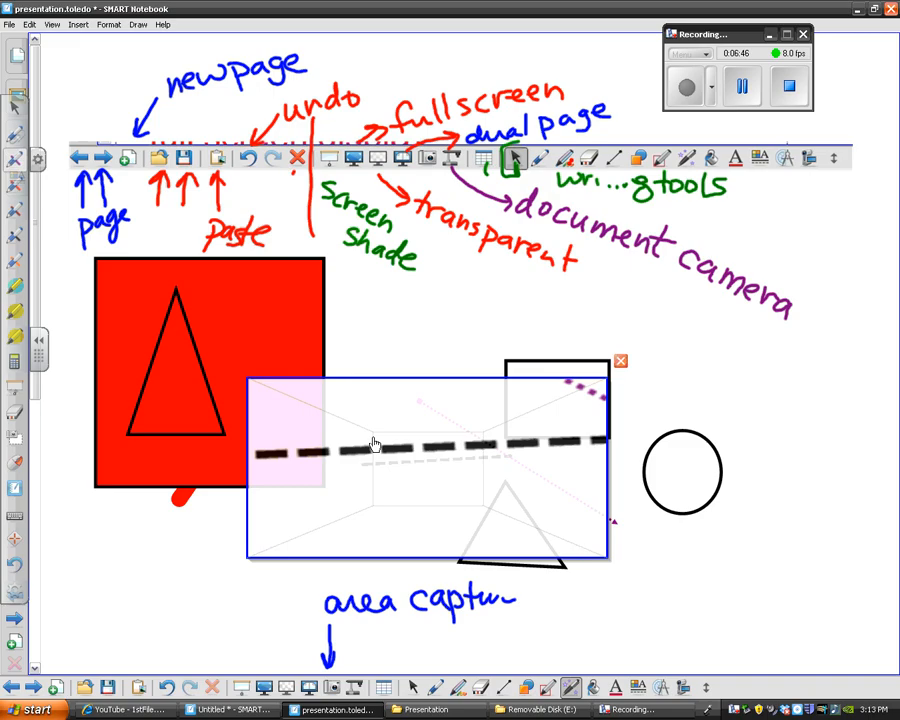
pyautogui.moveTo(384, 468); pyautogui.dragTo(317, 461)
pyautogui.moveTo(398, 405); pyautogui.dragTo(424, 500)
pyautogui.click(446, 441)
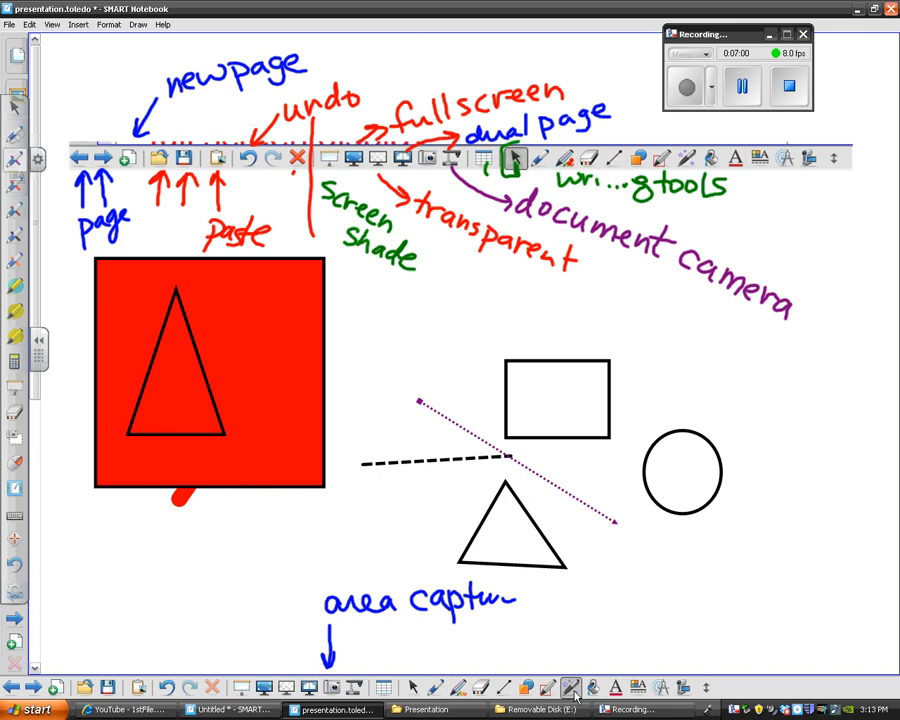
# Step: Spotlight the crossing lines with a Magic Pen circle, try moving and resizing the spotlight, and close it
pyautogui.moveTo(478, 392)
pyautogui.mouseDown()
pyautogui.moveTo(376, 462)
pyautogui.moveTo(508, 452)
pyautogui.mouseUp()
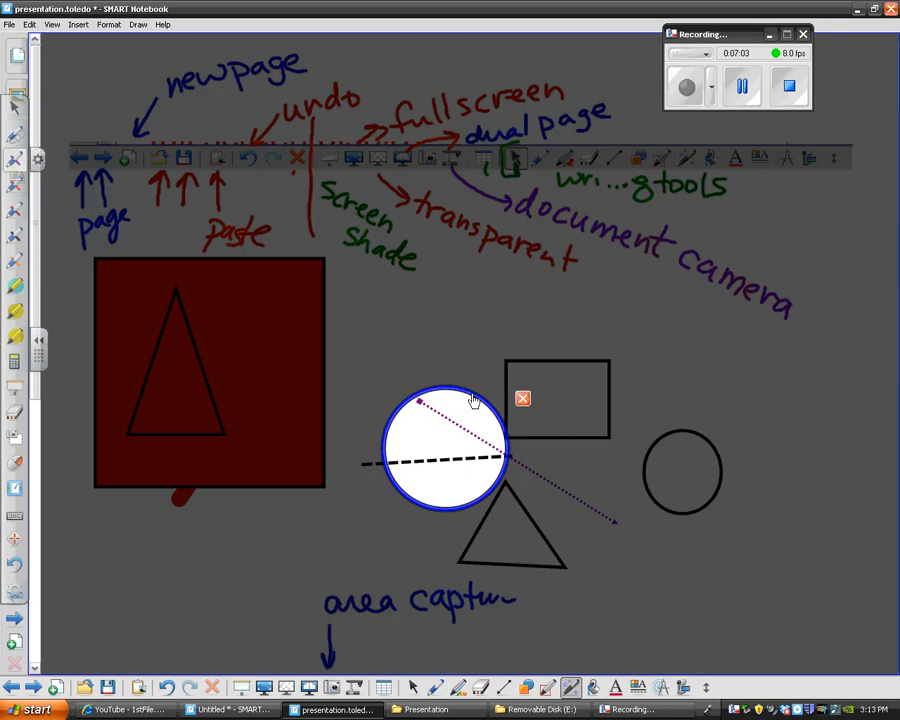
pyautogui.moveTo(474, 400)
pyautogui.mouseDown()
pyautogui.moveTo(506, 392)
pyautogui.moveTo(490, 255)
pyautogui.moveTo(453, 198)
pyautogui.moveTo(358, 161)
pyautogui.moveTo(245, 165)
pyautogui.moveTo(235, 283)
pyautogui.moveTo(251, 352)
pyautogui.moveTo(394, 322)
pyautogui.moveTo(506, 271)
pyautogui.moveTo(215, 342)
pyautogui.moveTo(236, 325)
pyautogui.mouseUp()
pyautogui.moveTo(282, 258); pyautogui.dragTo(422, 388)
pyautogui.click(514, 378)
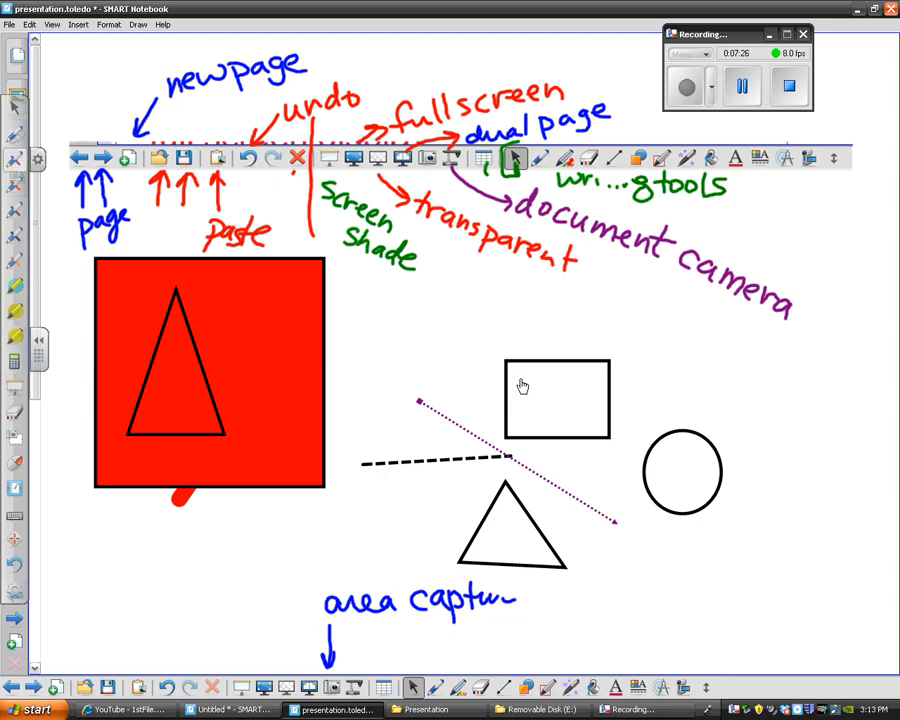
# Step: Go back to the feature list page and start a text entry above the "*magic pen" item reading "I can start writing anyw"
pyautogui.click(10, 687)
pyautogui.scroll(-3, 38, 420)
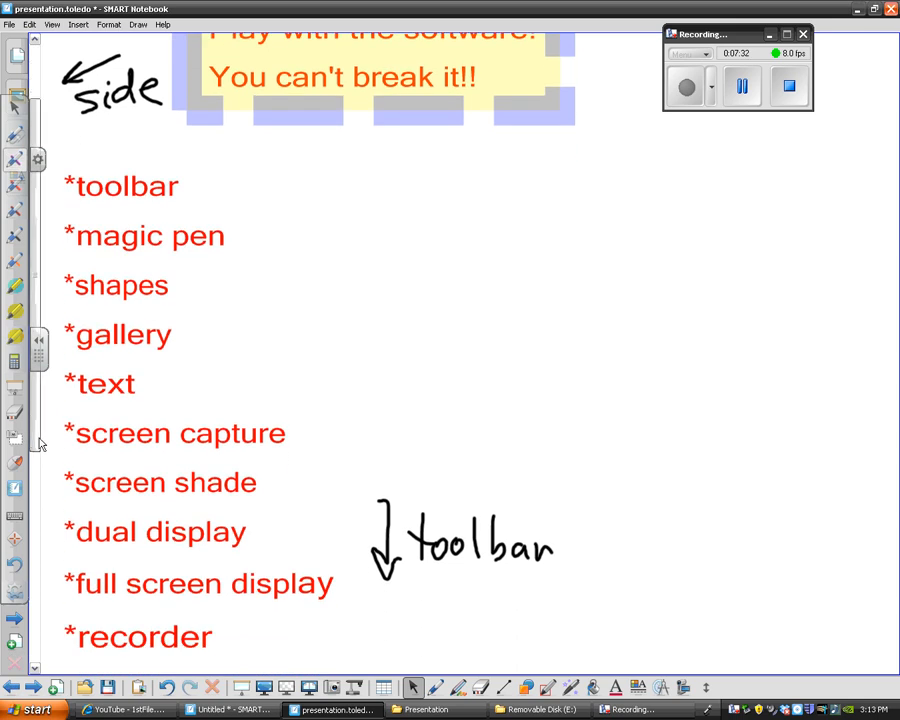
pyautogui.scroll(-5, 40, 460)
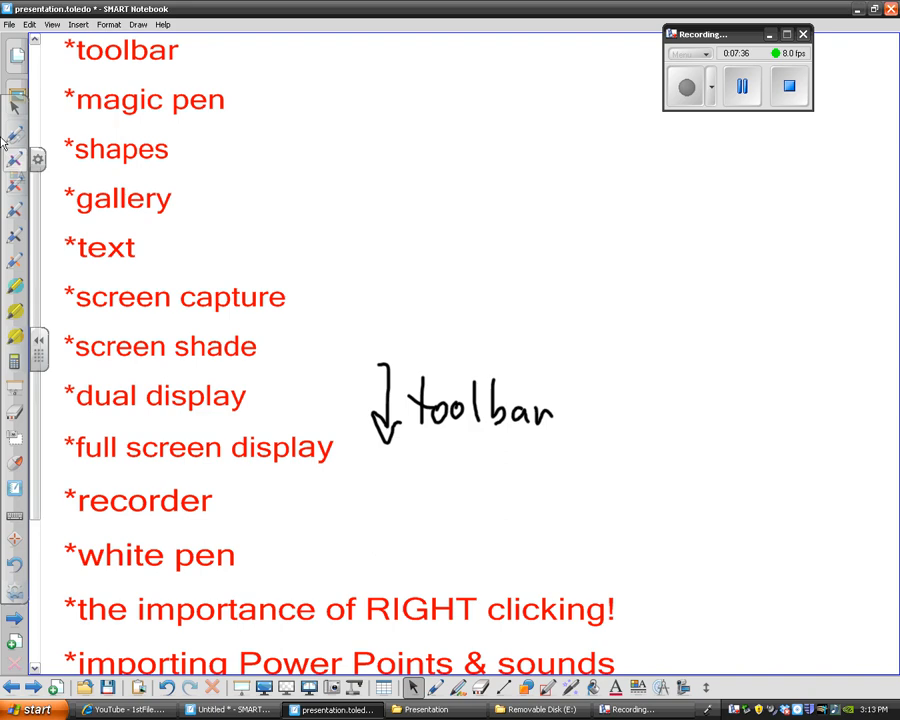
pyautogui.write('I ca')
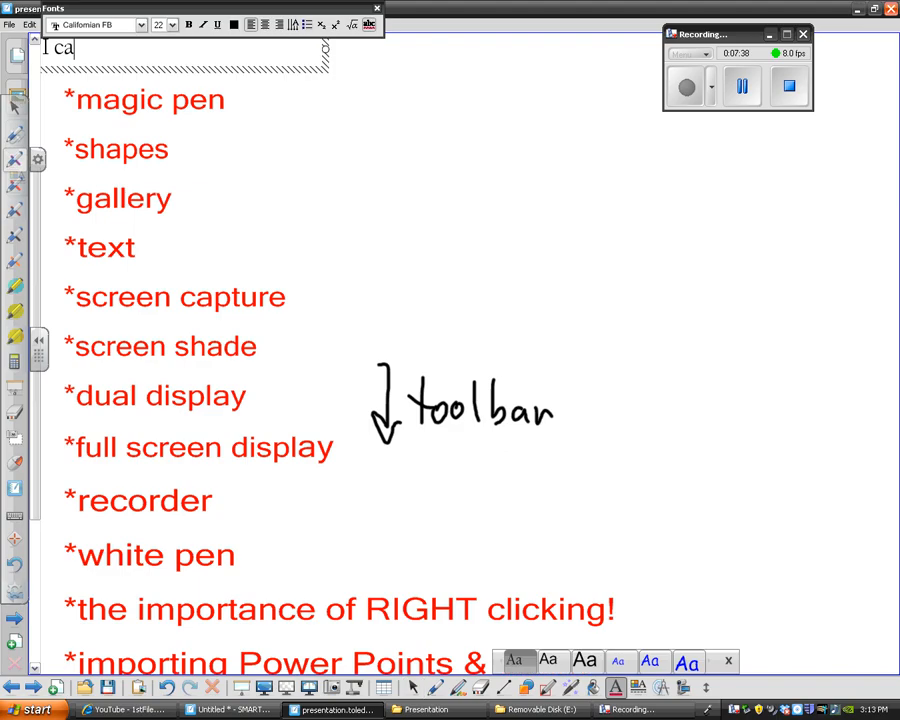
pyautogui.write('n start writing anyw')
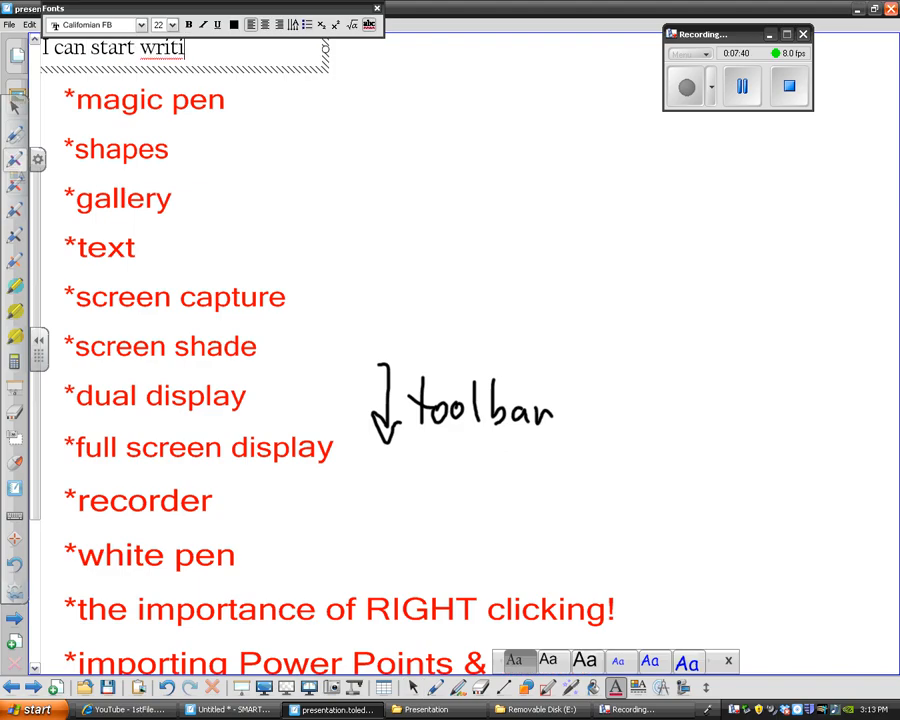